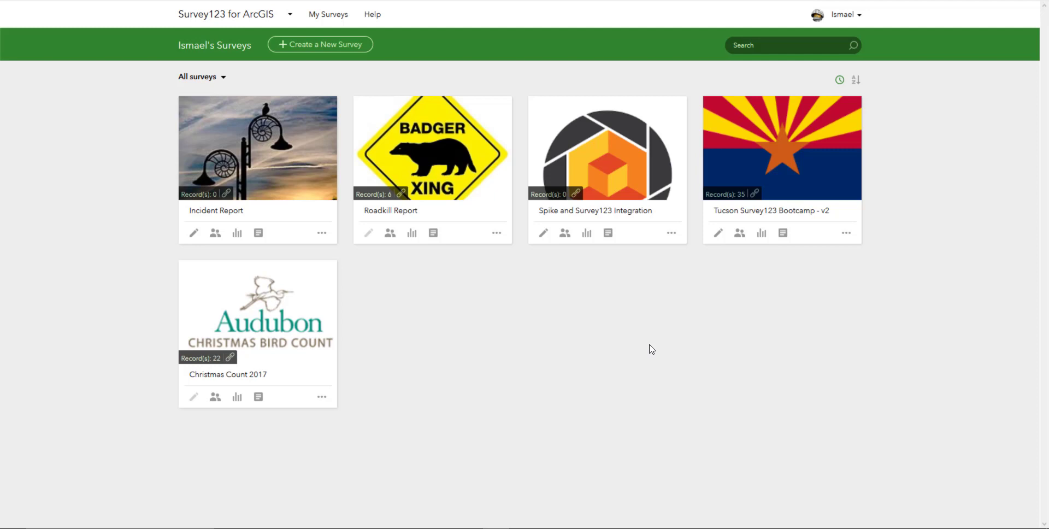
From the Incident Report survey settings, start a new webhook sending User info and Submitted record.
click(322, 233)
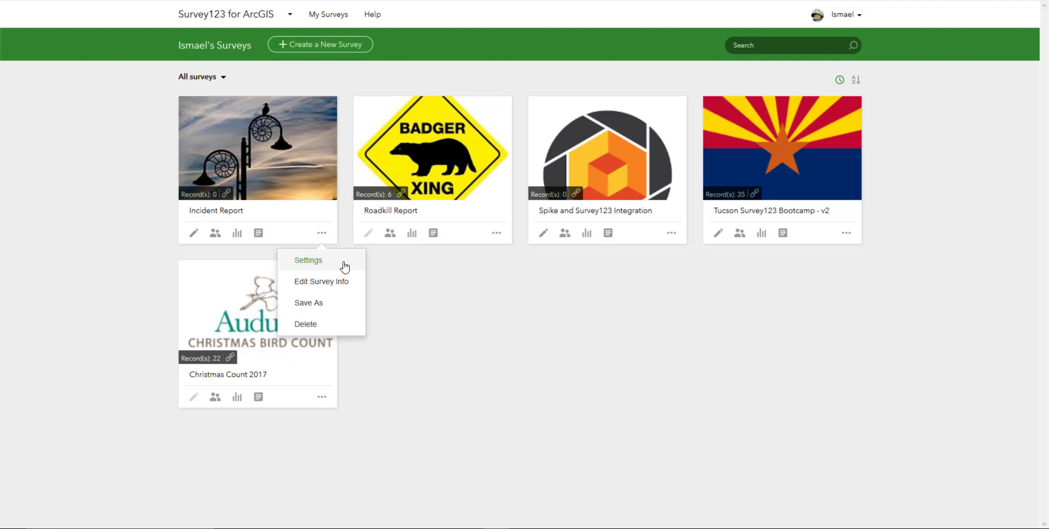
click(344, 266)
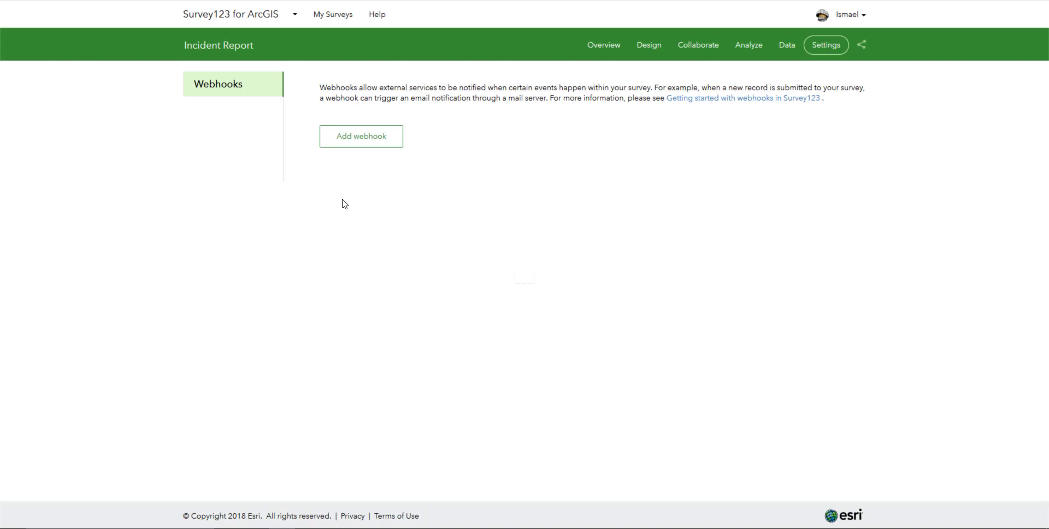
click(339, 144)
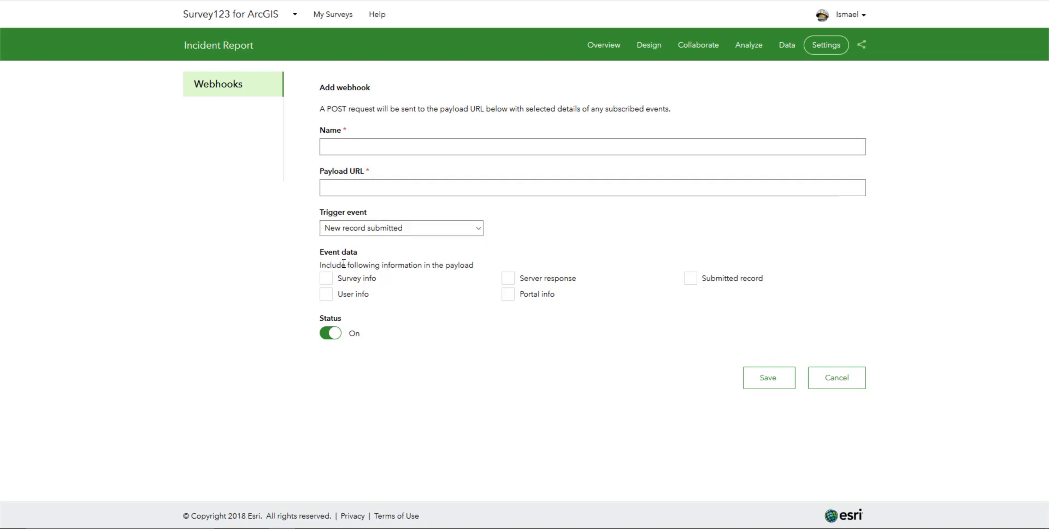
click(328, 298)
click(692, 282)
click(451, 189)
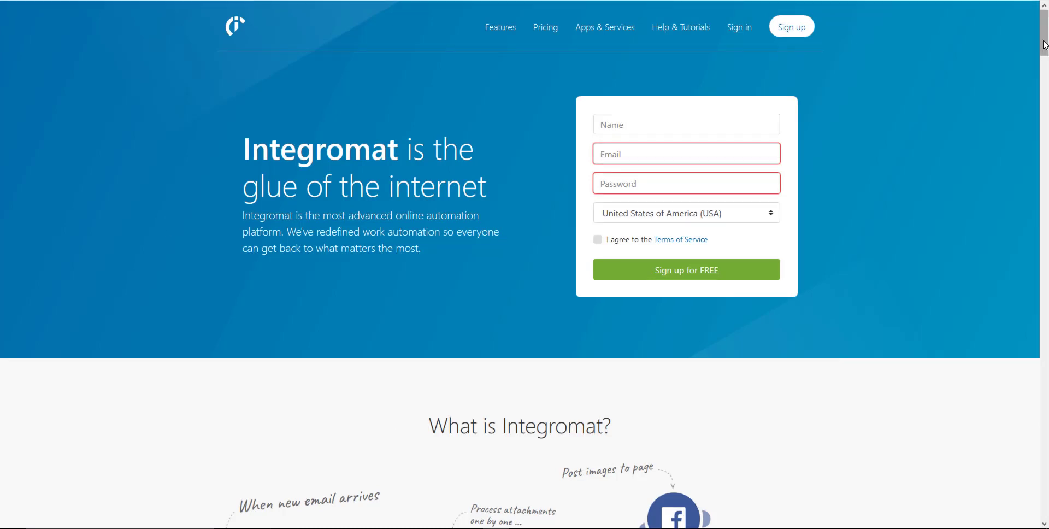
Go to the Integromat My Lab dashboard through the account avatar menu.
drag(1045, 45, 1044, 80)
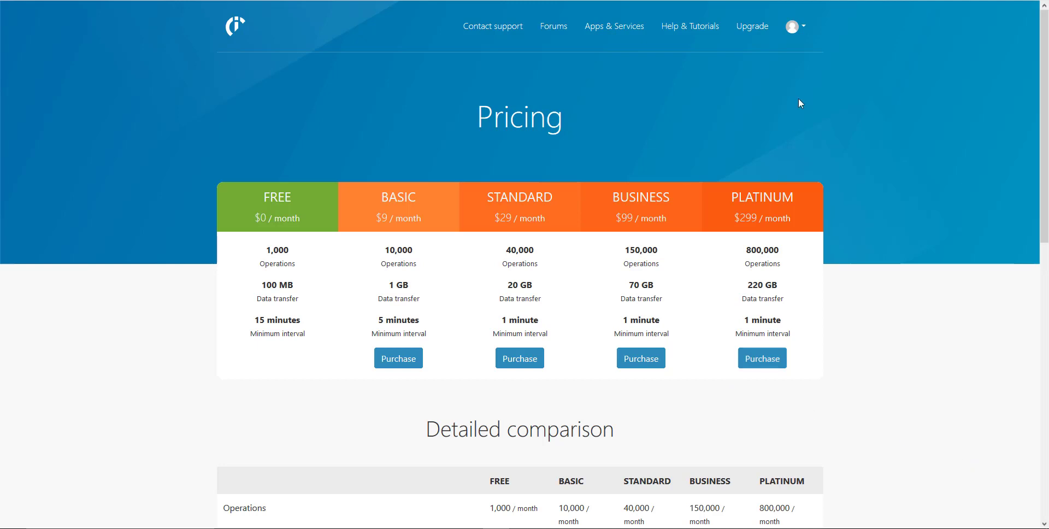
click(793, 26)
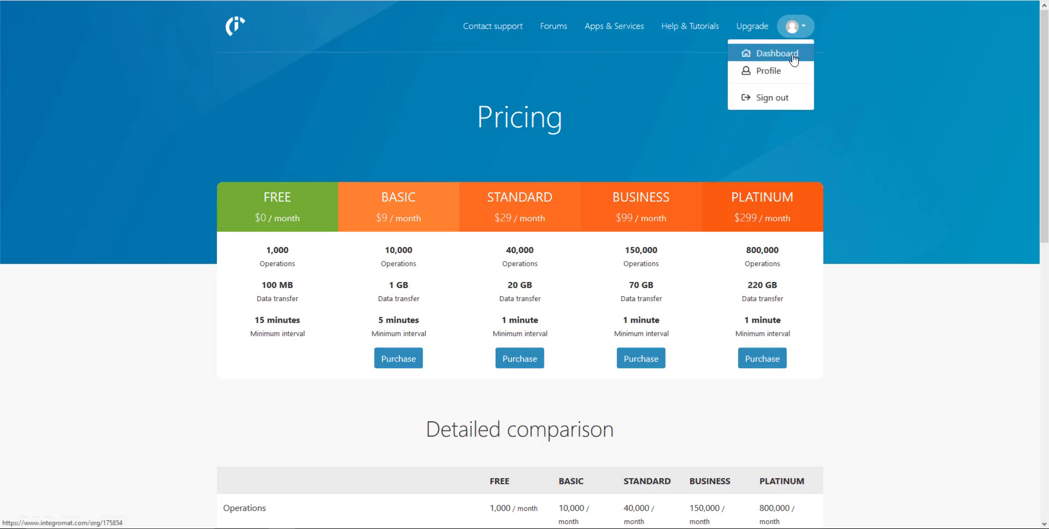
click(793, 53)
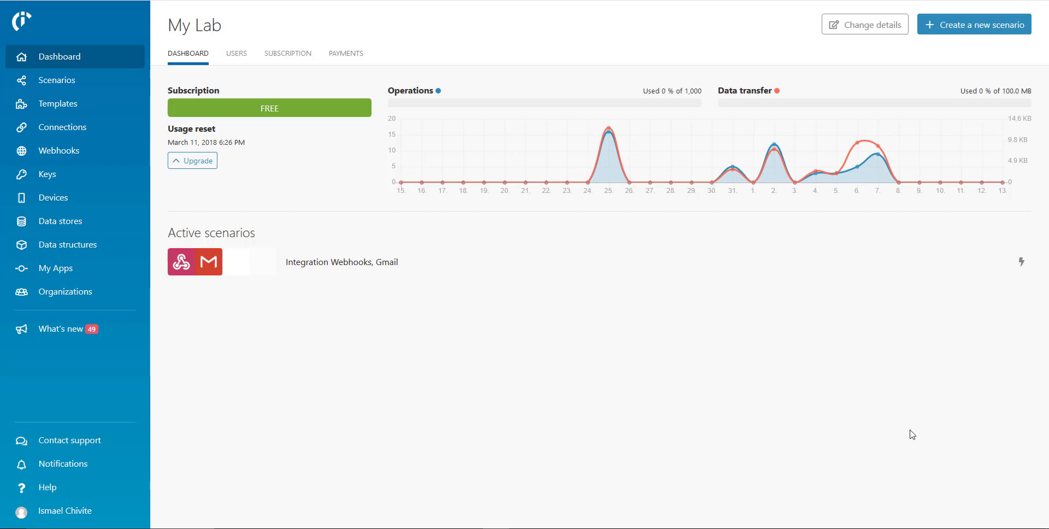
Create a new scenario with Gmail and Webhooks chosen as its services.
click(971, 23)
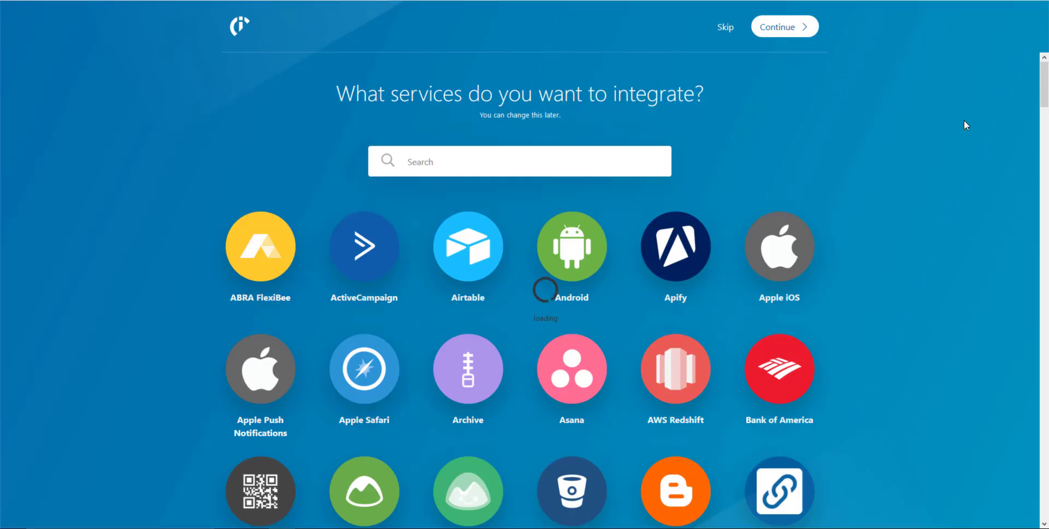
drag(1042, 101, 1041, 68)
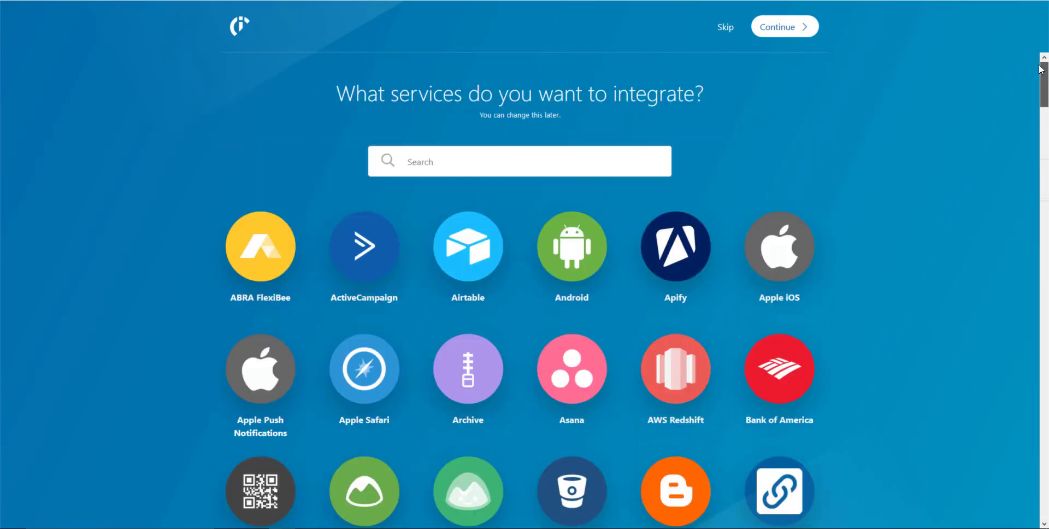
click(602, 159)
text(gmai)
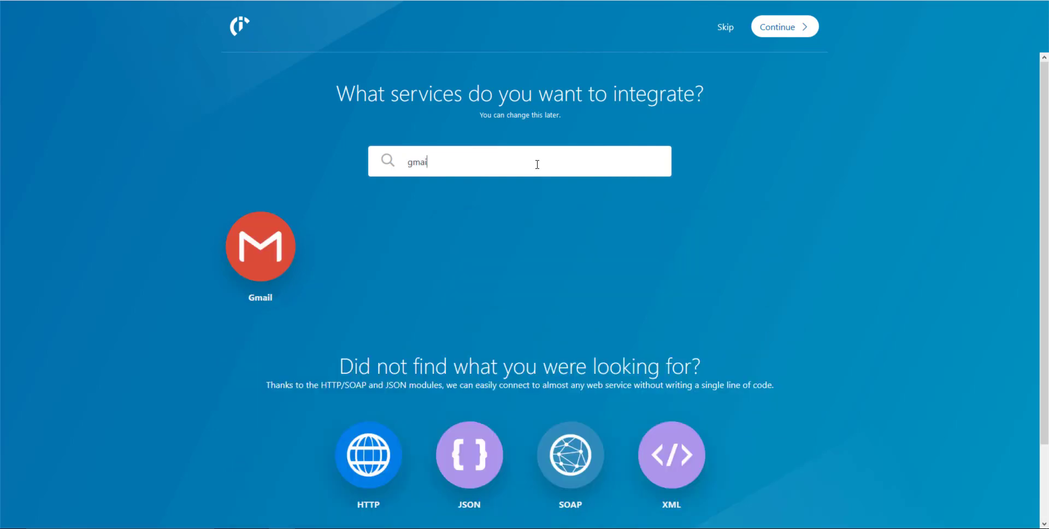
click(260, 246)
click(452, 166)
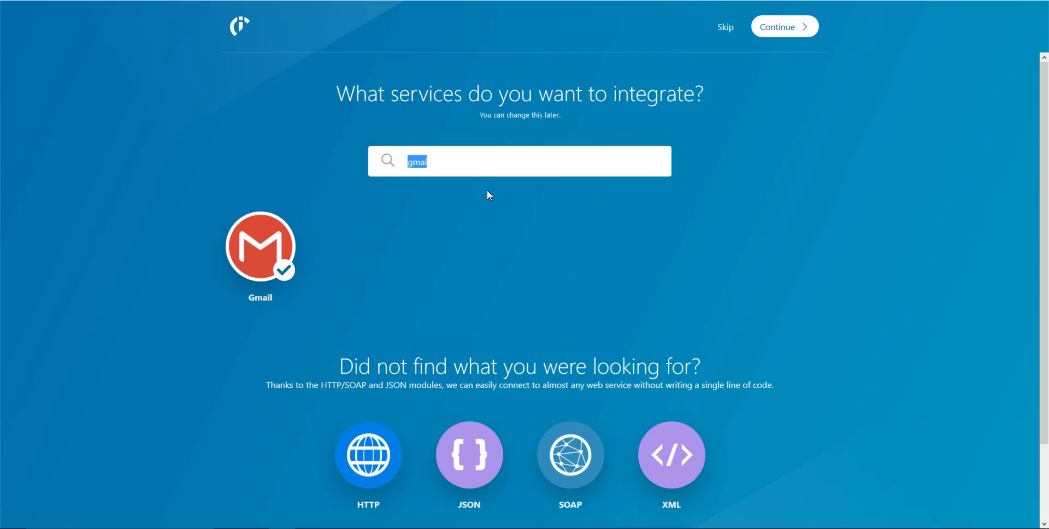
text(hoo)
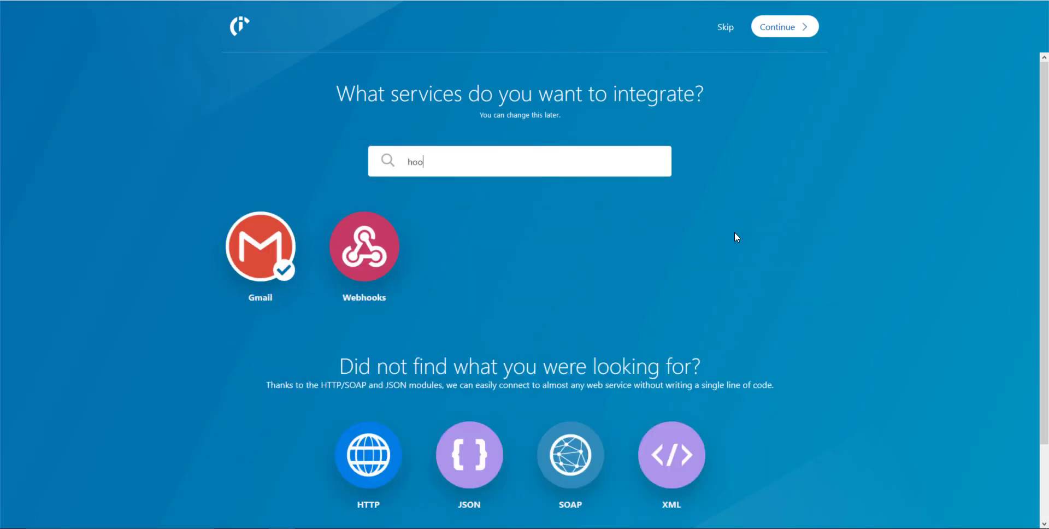
click(359, 252)
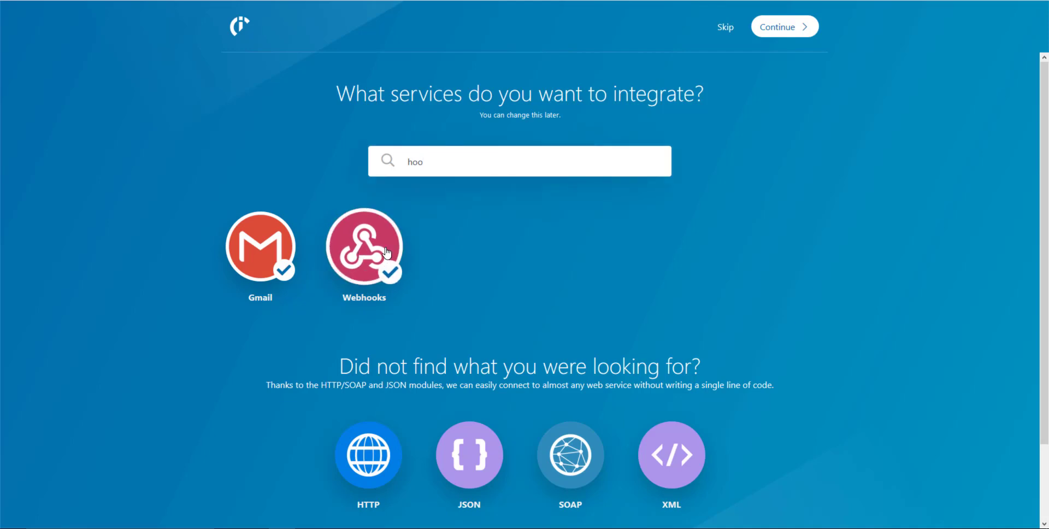
click(788, 34)
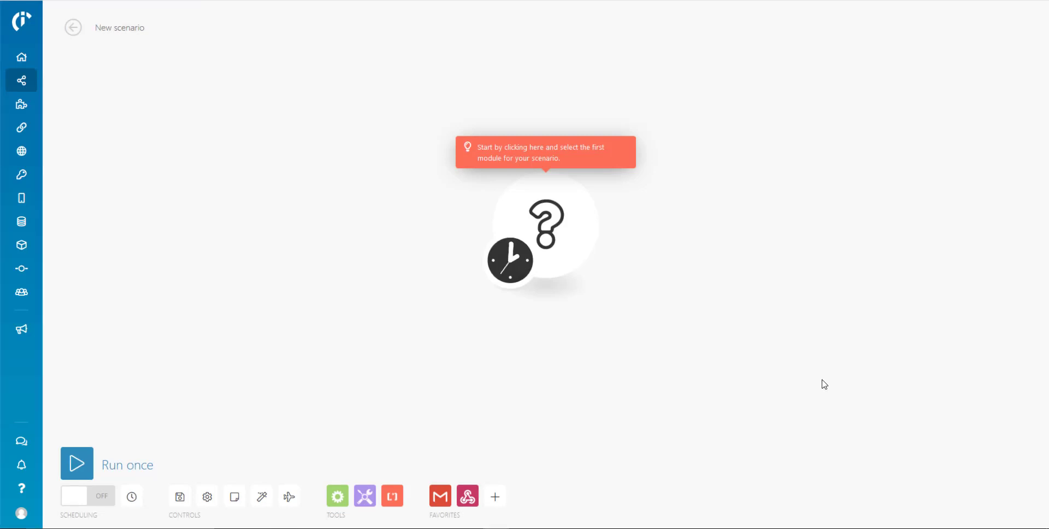
Make a Webhooks Custom webhook the scenario's first module.
click(557, 231)
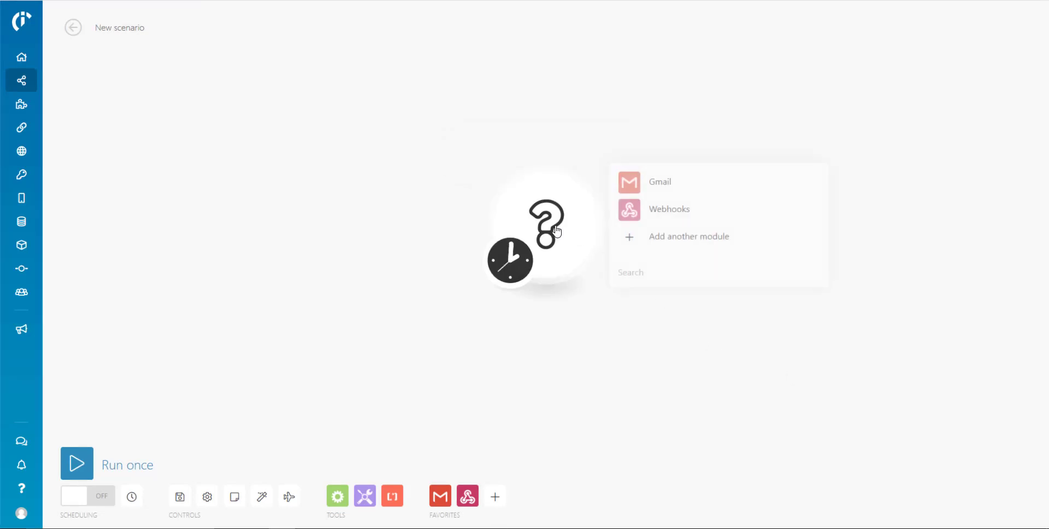
click(700, 217)
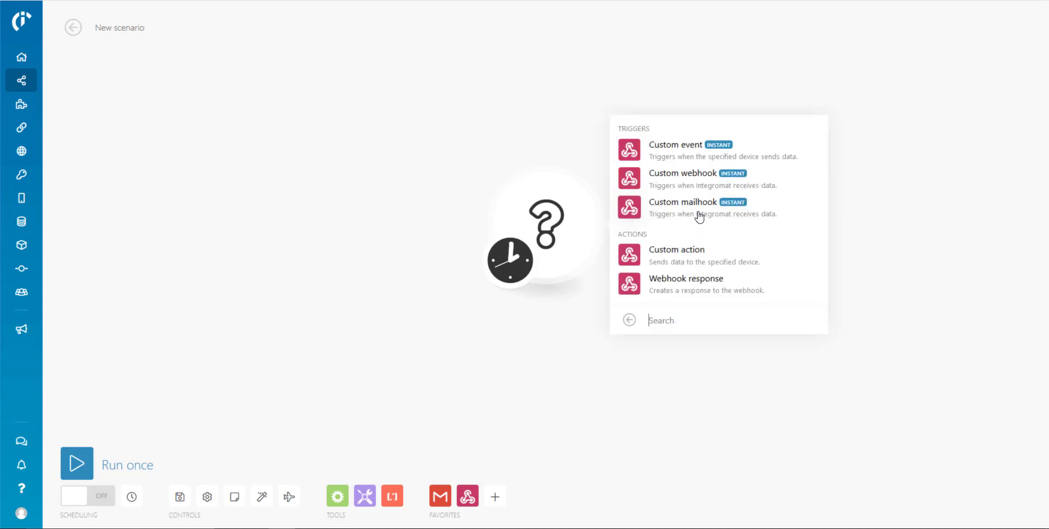
click(686, 180)
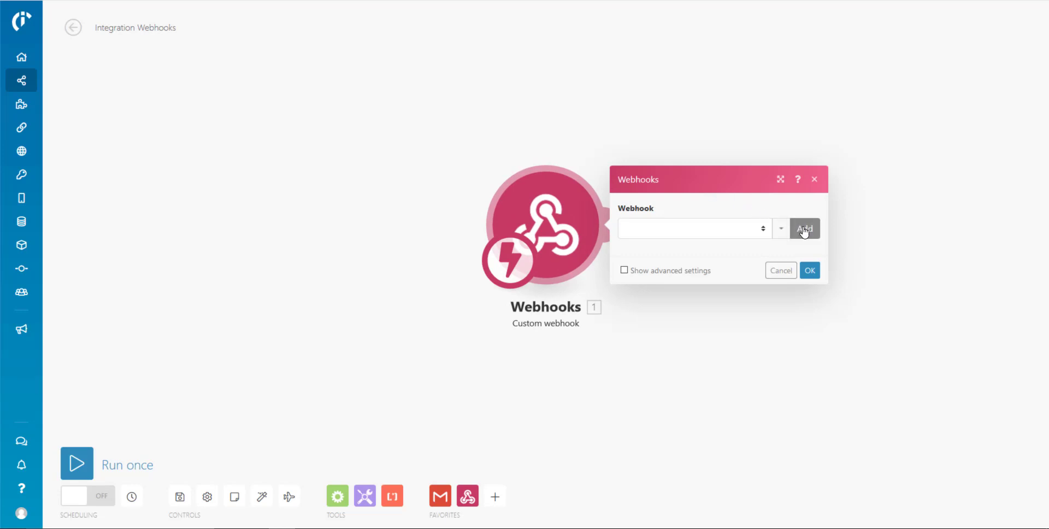
Add a hook named 'Survey123 Incident Submitted', copy its address, and confirm the module.
click(805, 230)
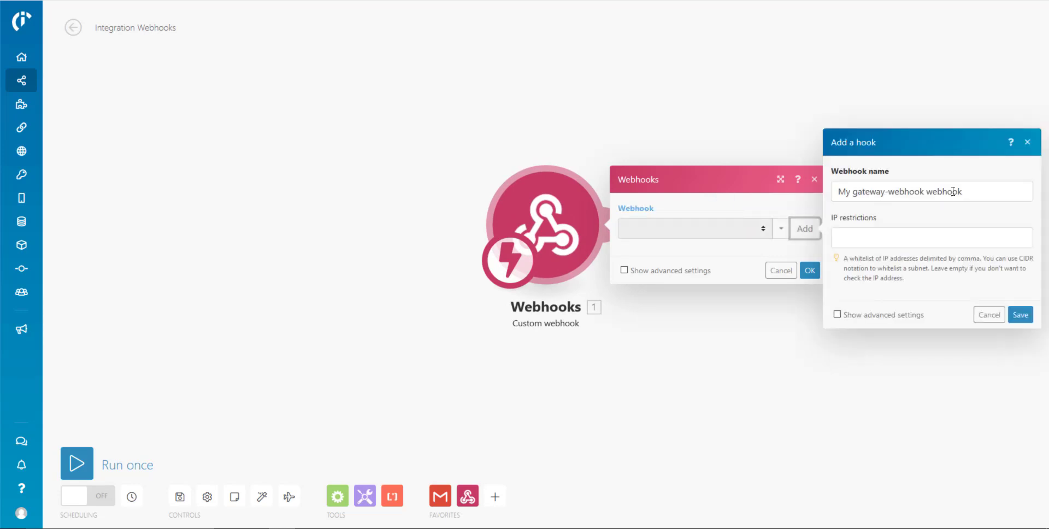
triple_click(951, 192)
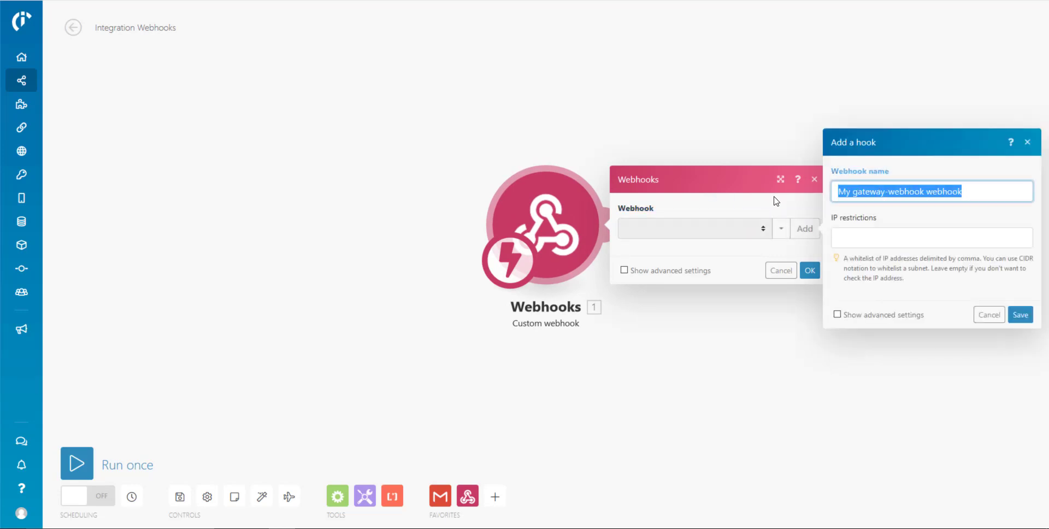
text(Survey123 In)
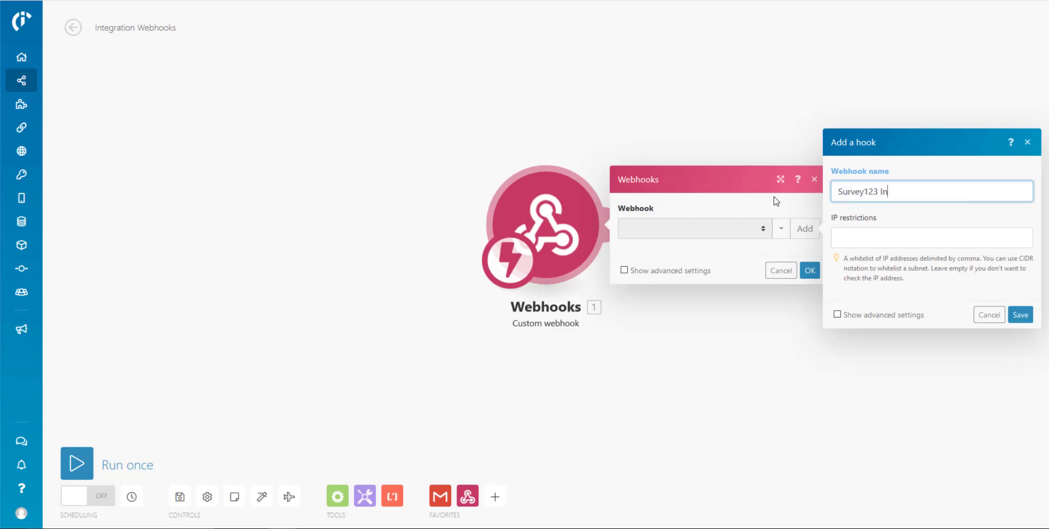
text(cident Submitted)
click(1019, 315)
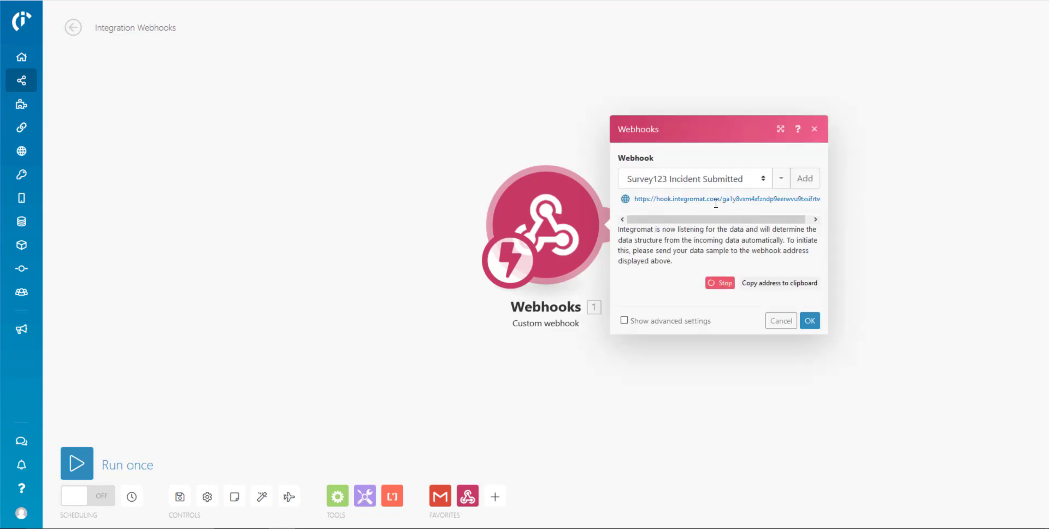
click(796, 283)
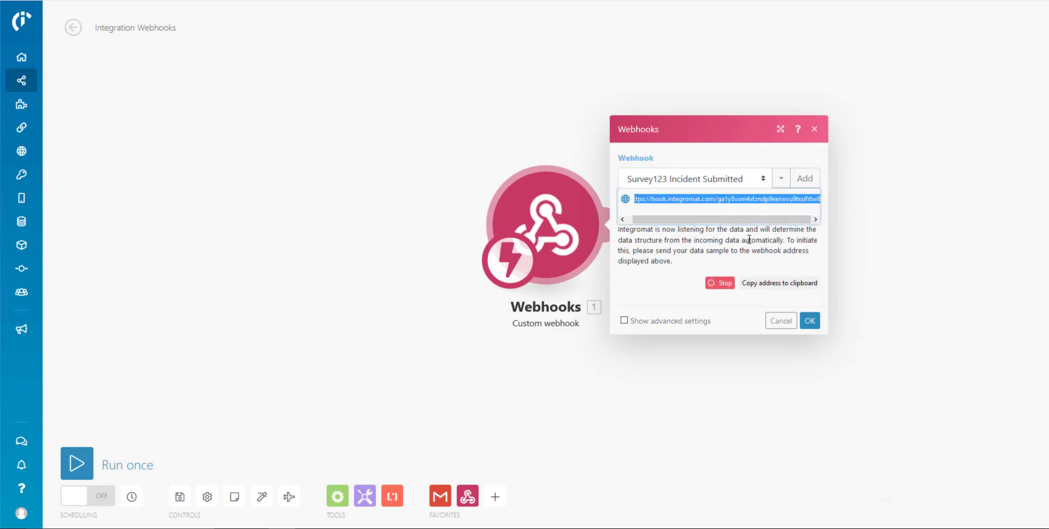
click(810, 322)
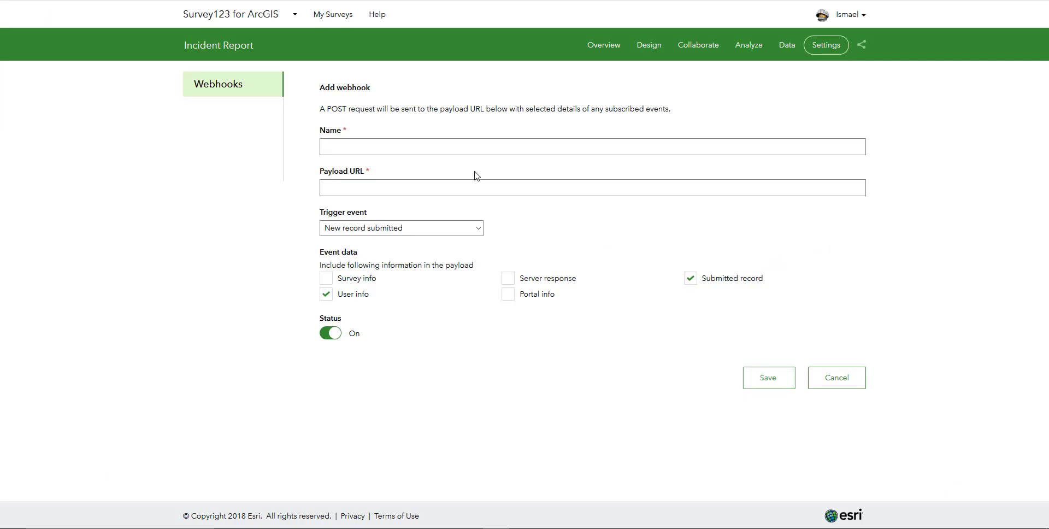
Save the 'Integromat email action' webhook with the hook URL, run once, and choose High severity.
click(464, 146)
text(Integromat email action)
key(ctrl+v)
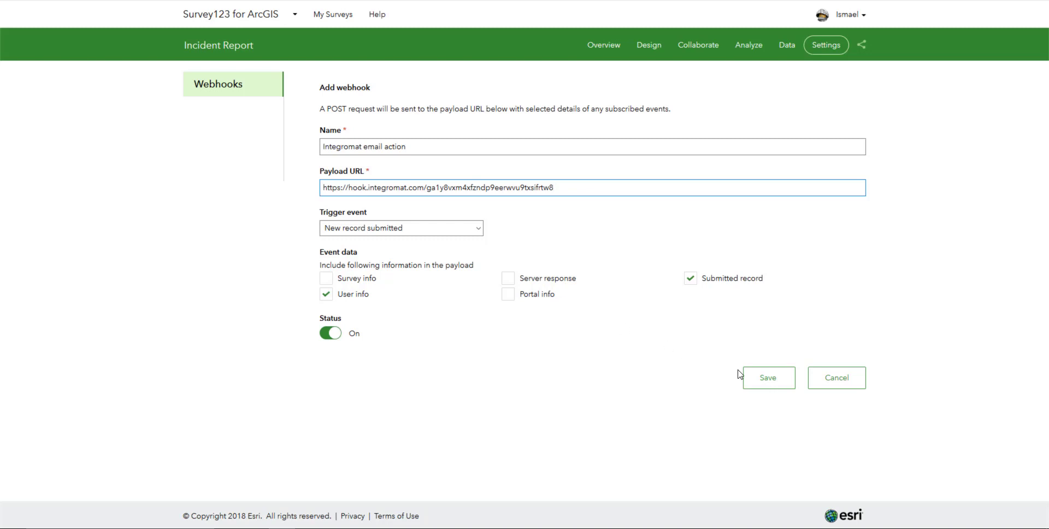
click(761, 380)
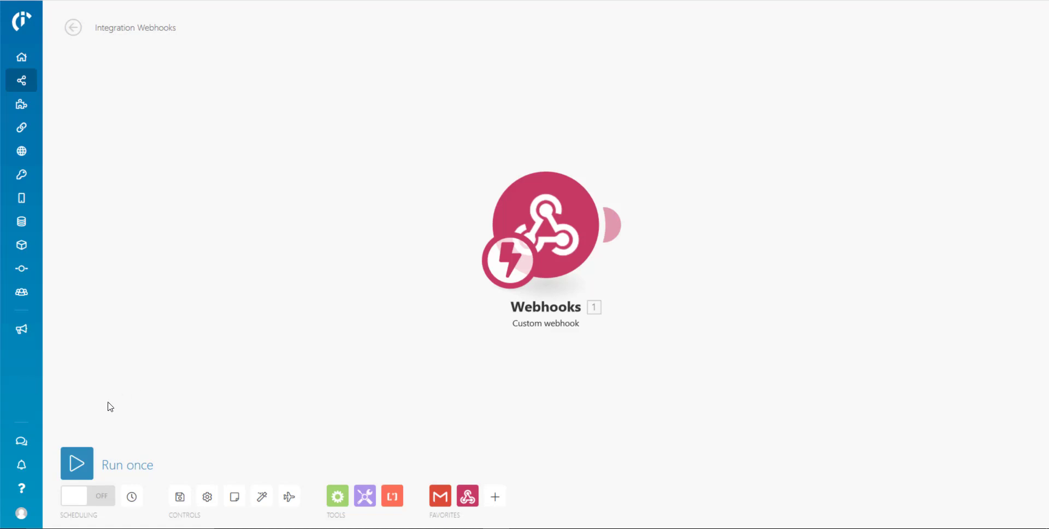
click(79, 464)
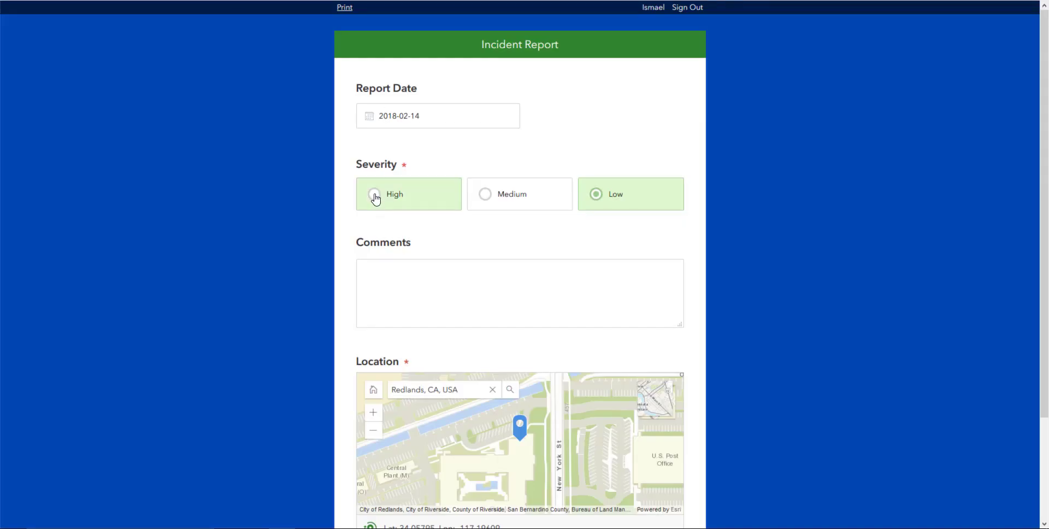
click(375, 196)
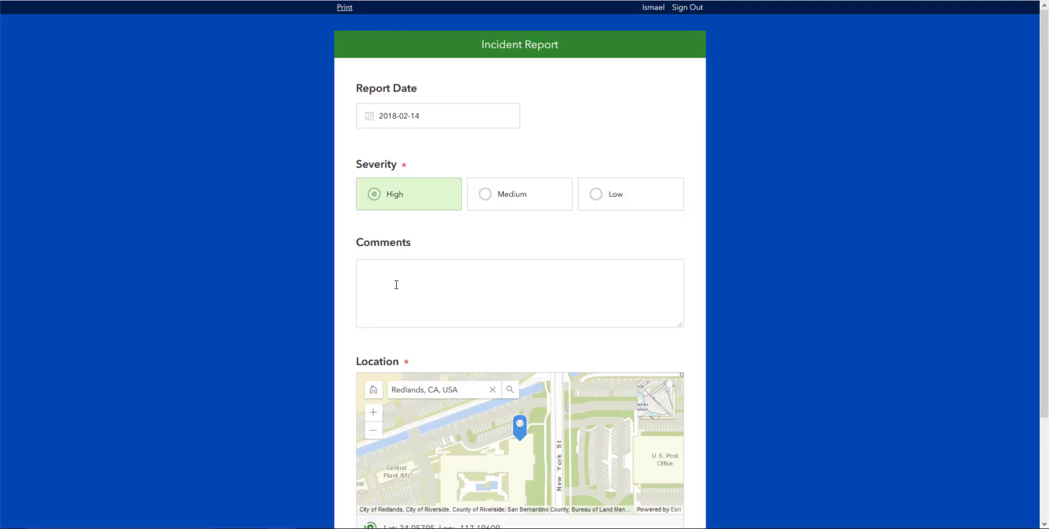
Enter the comment 'Test' and submit the High-severity incident report.
click(408, 290)
text(Test)
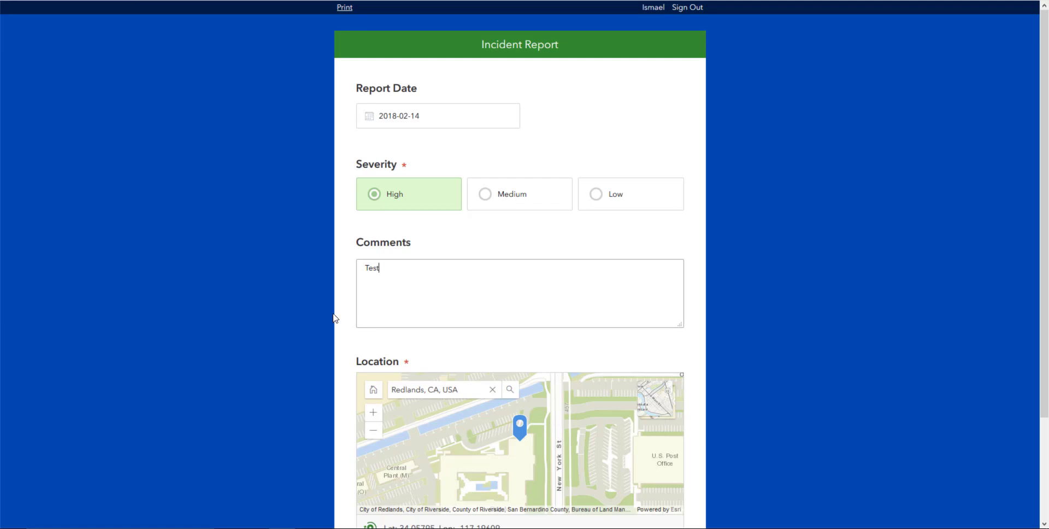
click(276, 326)
scroll(276, 326, down, 3)
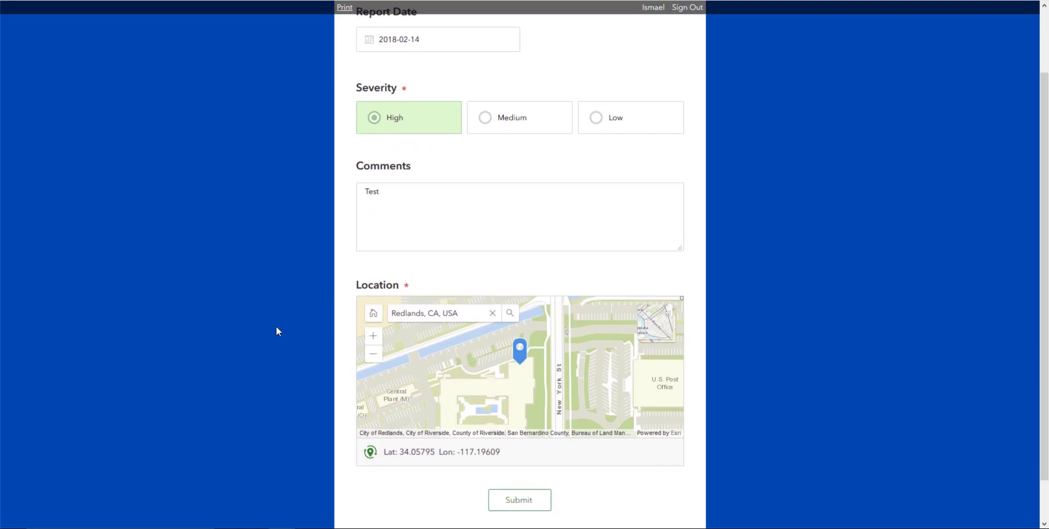
click(511, 453)
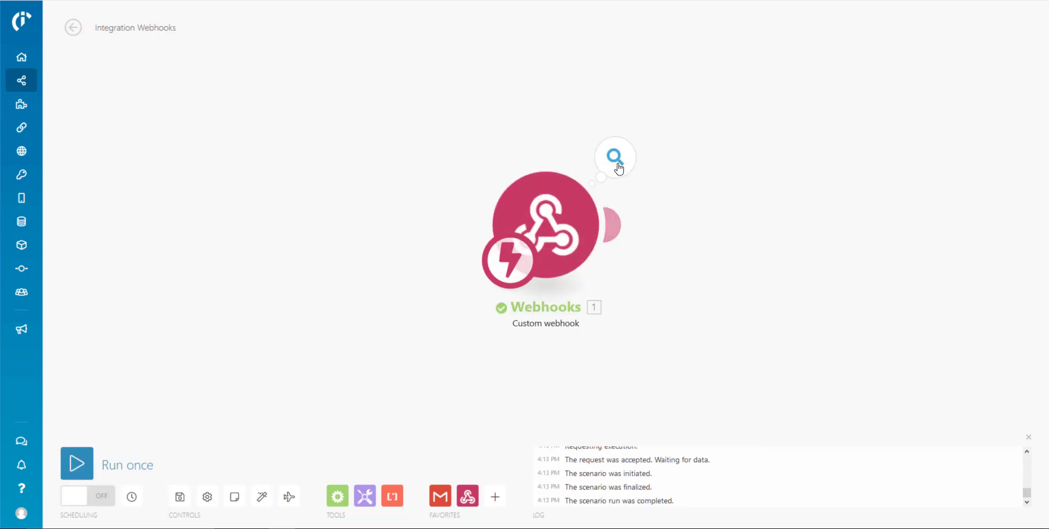
Inspect the received bundle's feature attributes and geometry: Severity High, Comments Test, x/y coordinates.
click(617, 159)
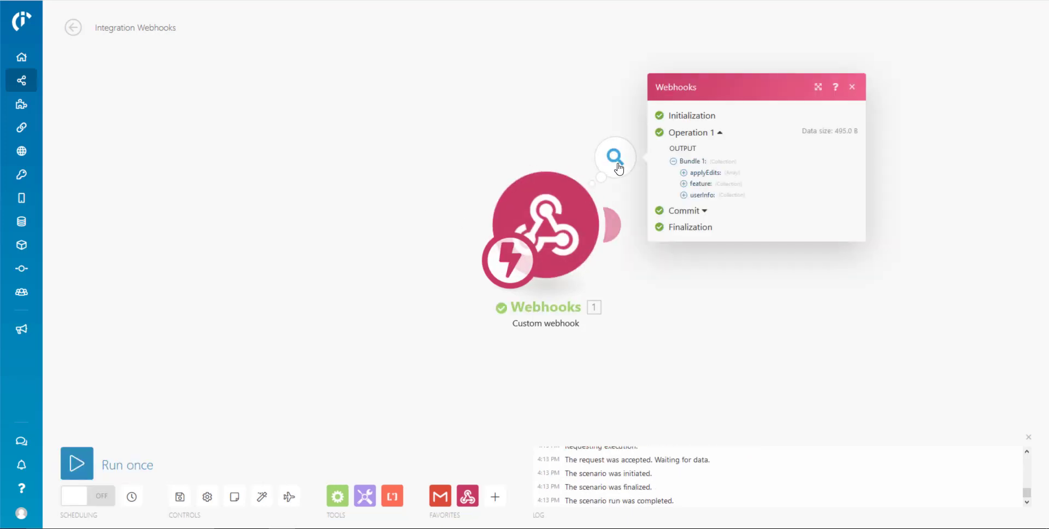
click(683, 183)
click(693, 184)
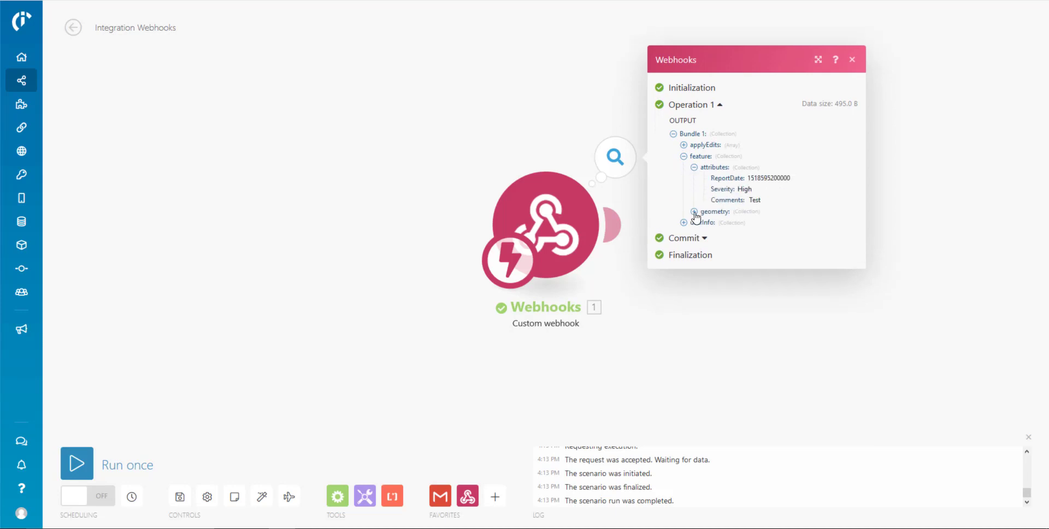
click(694, 213)
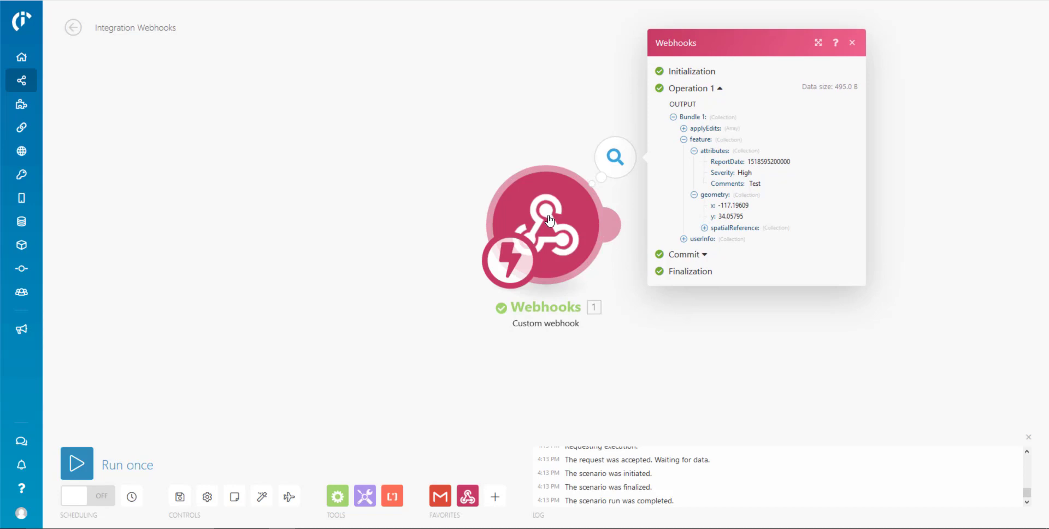
click(878, 386)
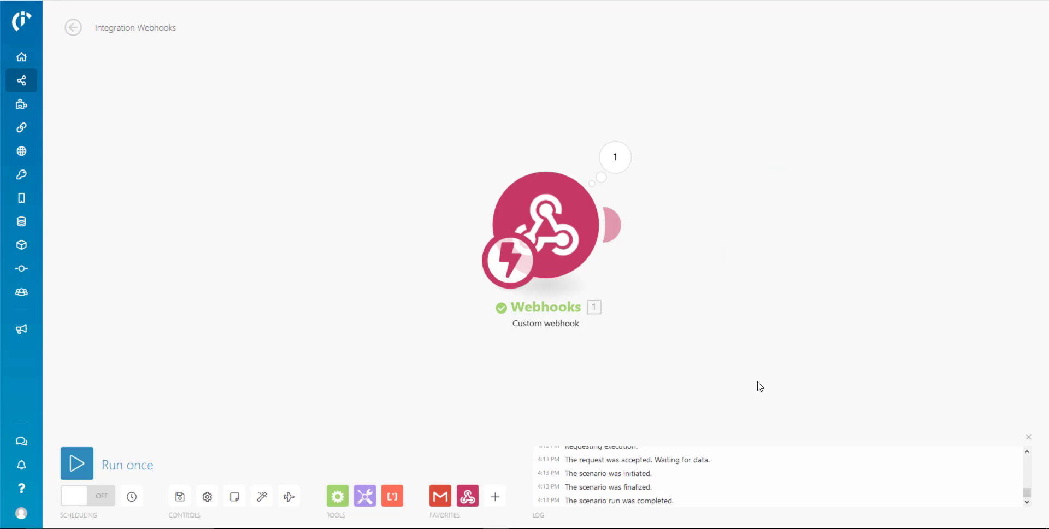
Add a Gmail Send an email module to the right of the webhook.
click(439, 496)
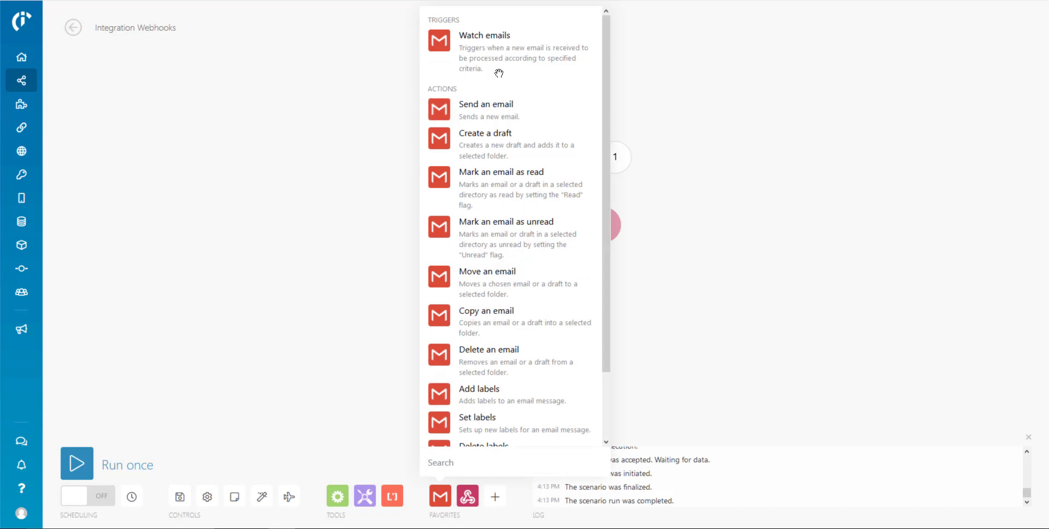
click(471, 106)
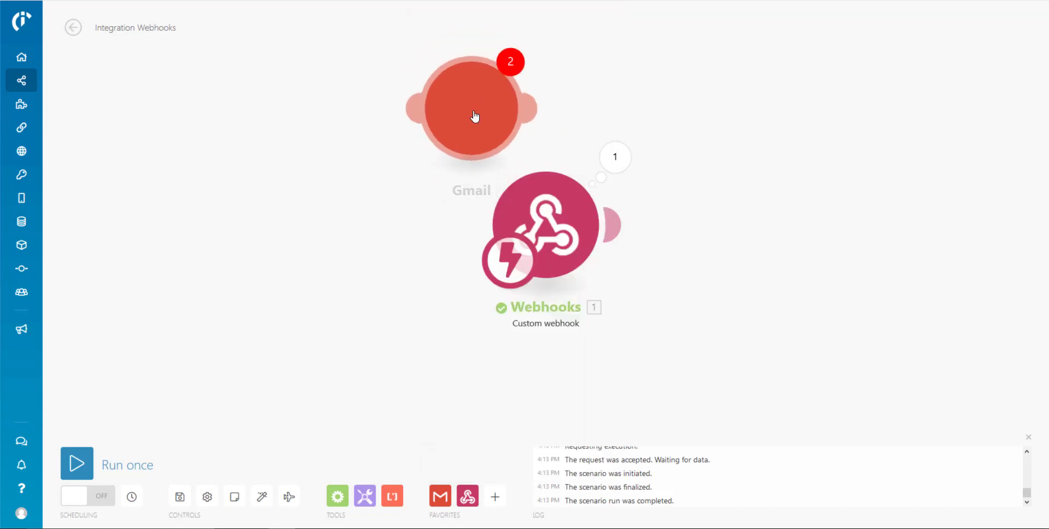
drag(482, 122, 793, 240)
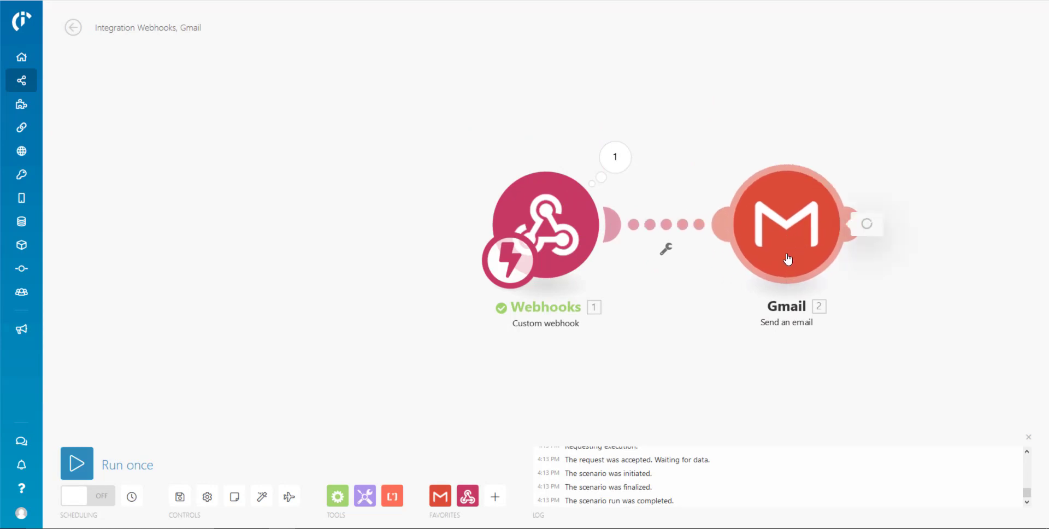
click(789, 247)
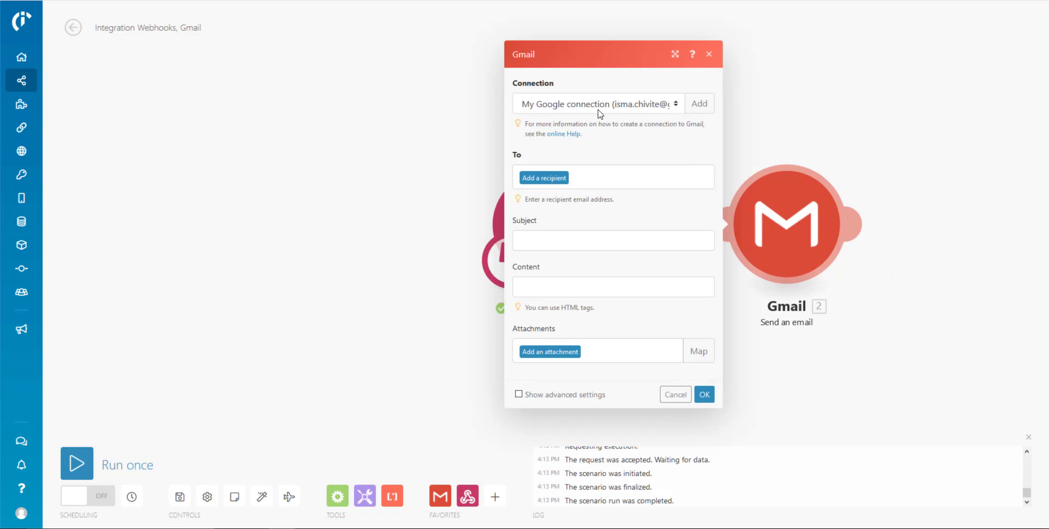
Add the test Gmail address as the email's recipient under To.
click(564, 182)
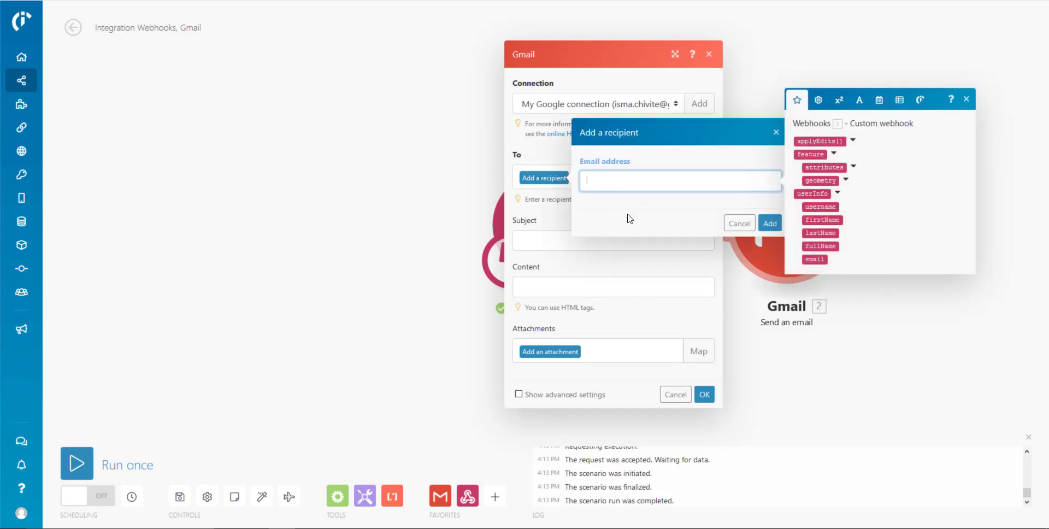
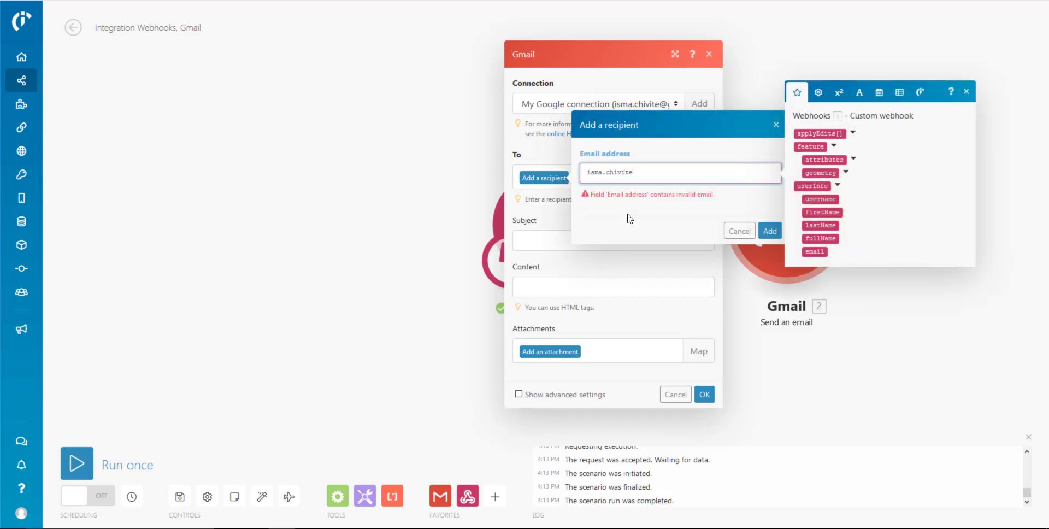
key(Return)
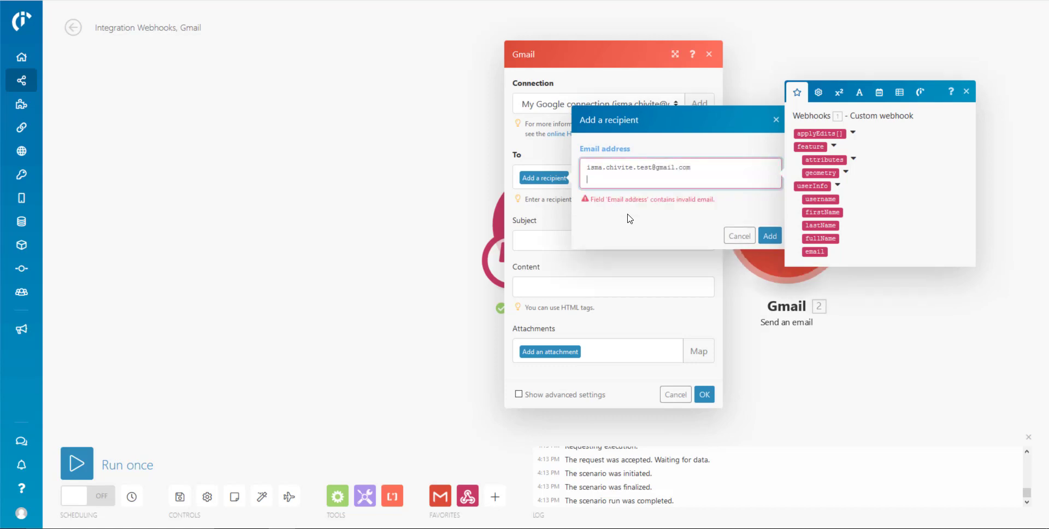
click(771, 229)
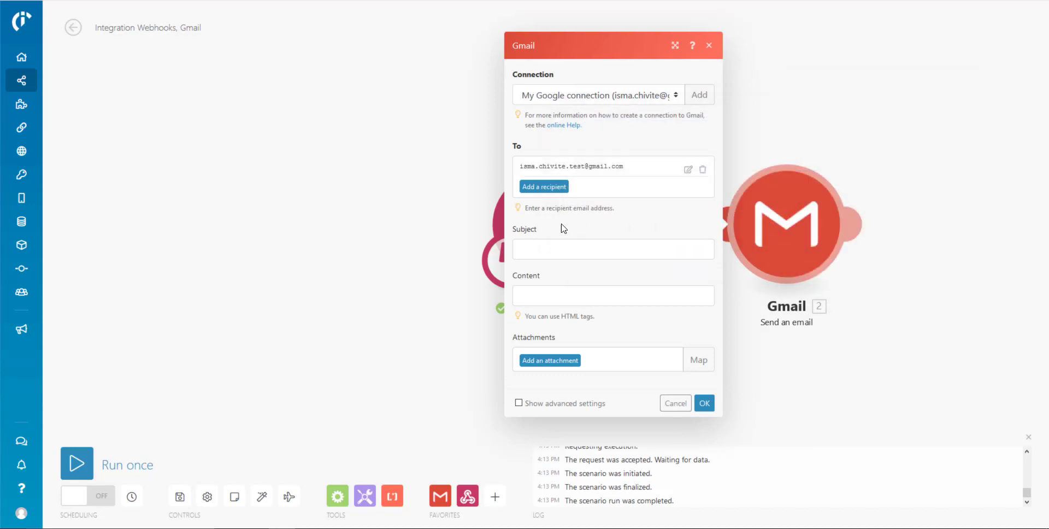
click(557, 251)
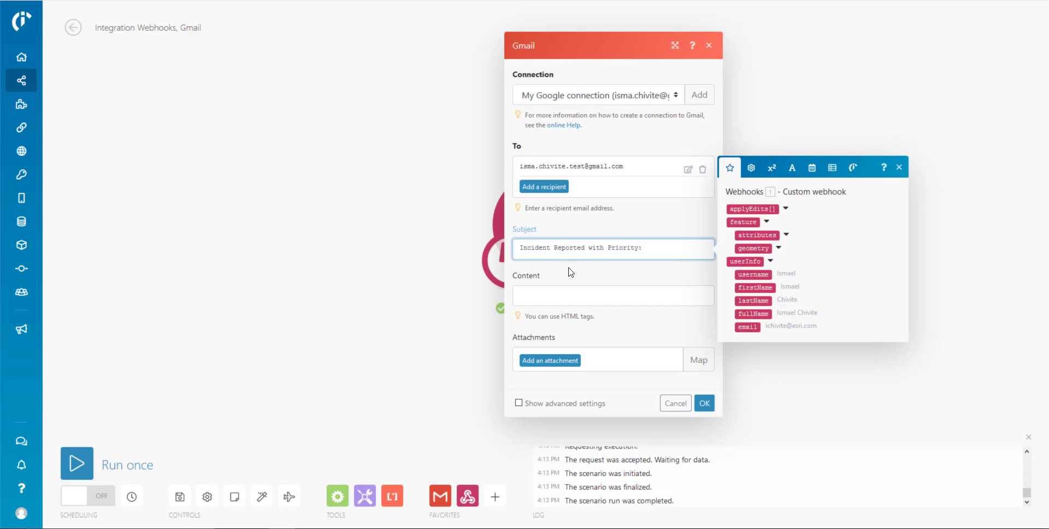
Map the webhook's Severity attribute into the subject after 'Incident Reported with Priority:'.
click(786, 234)
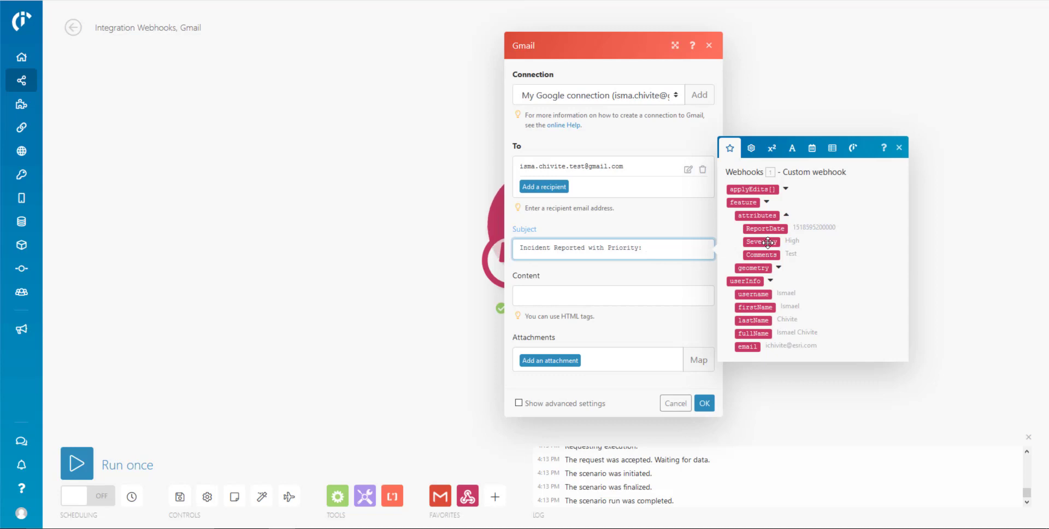
click(768, 242)
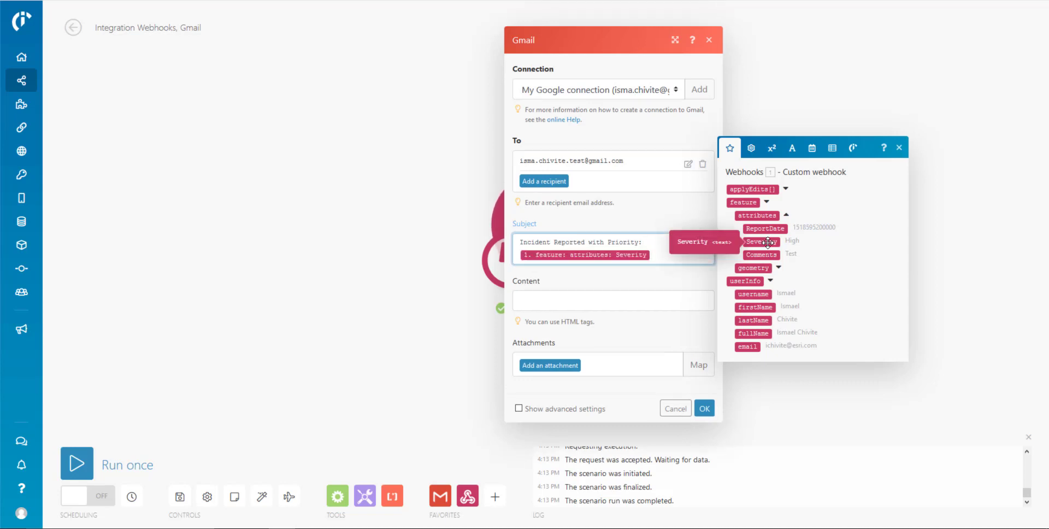
click(598, 300)
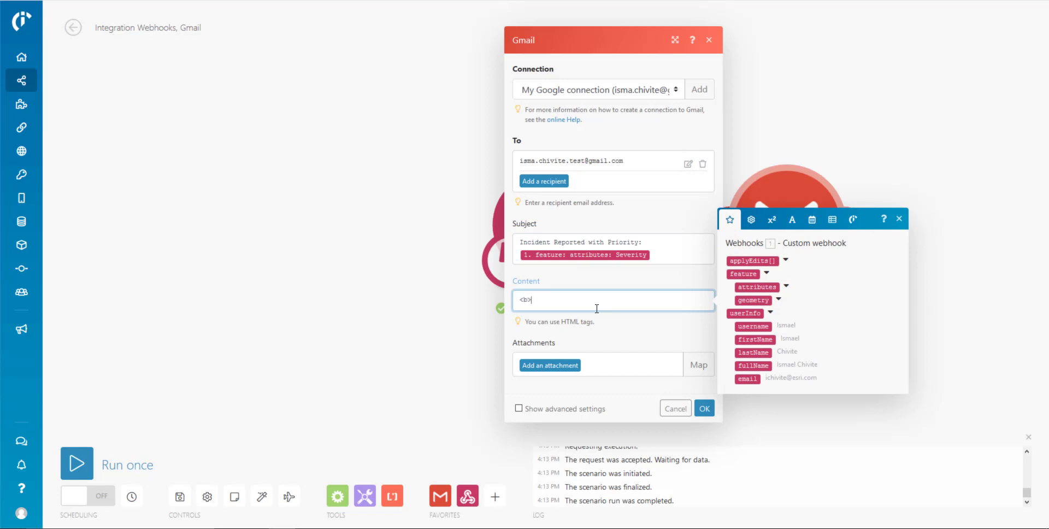
Build the body with a bold Priority line mapping Severity, then the Comments value.
text(<b>Priority:</b>)
click(786, 286)
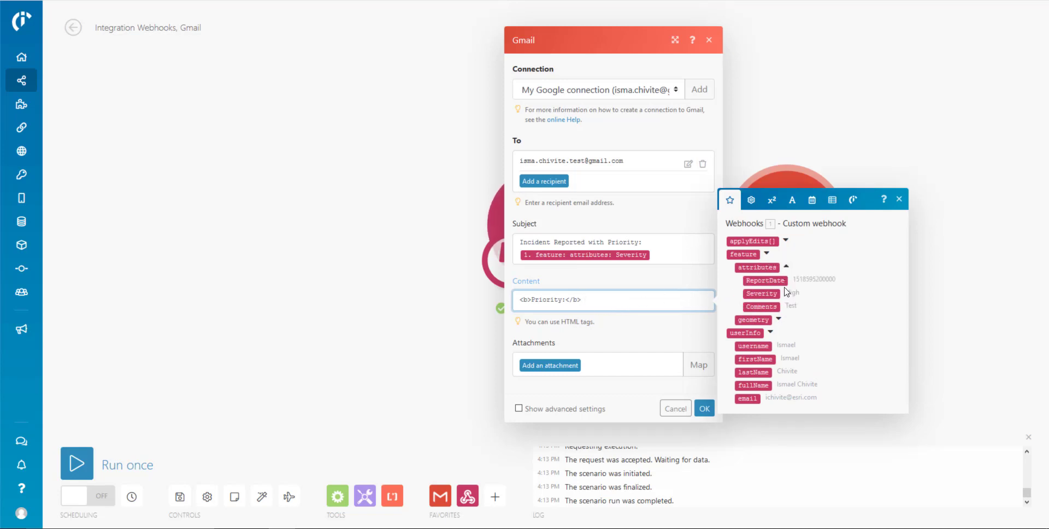
click(762, 294)
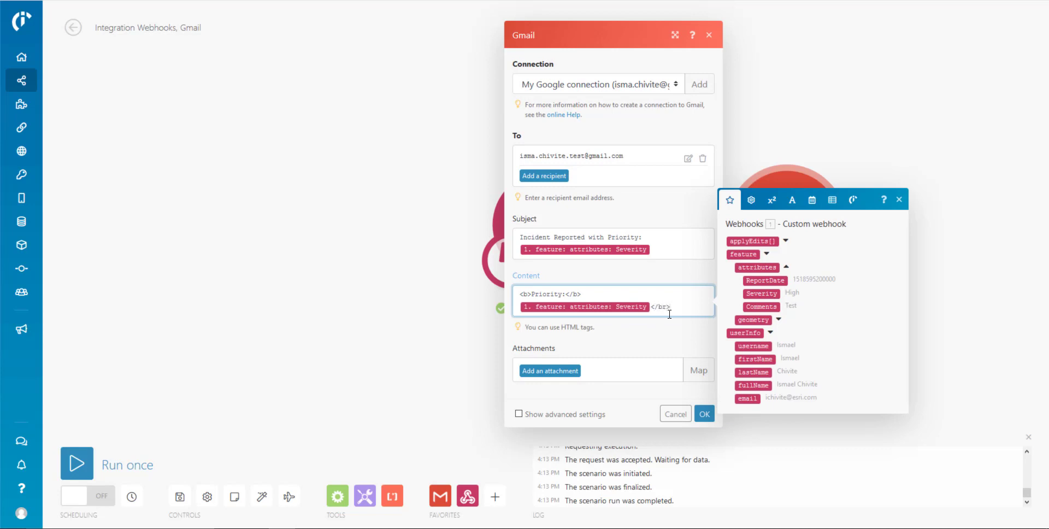
text(</br>)
key(Return)
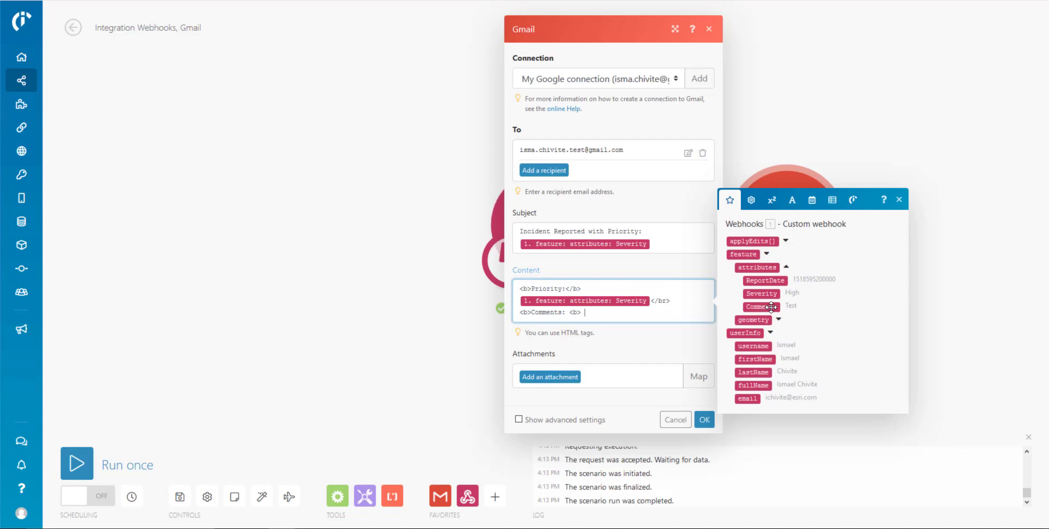
click(761, 306)
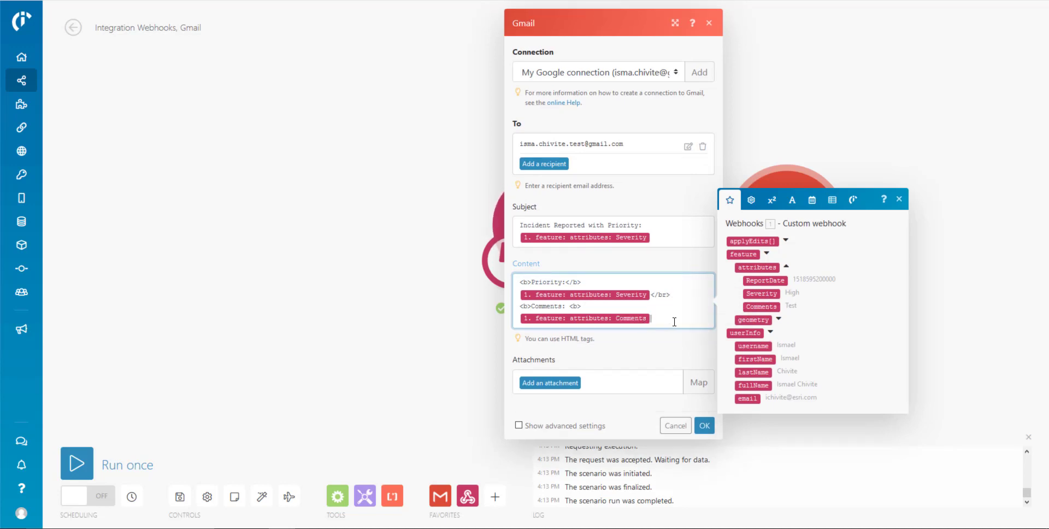
text(</br>)
key(Return)
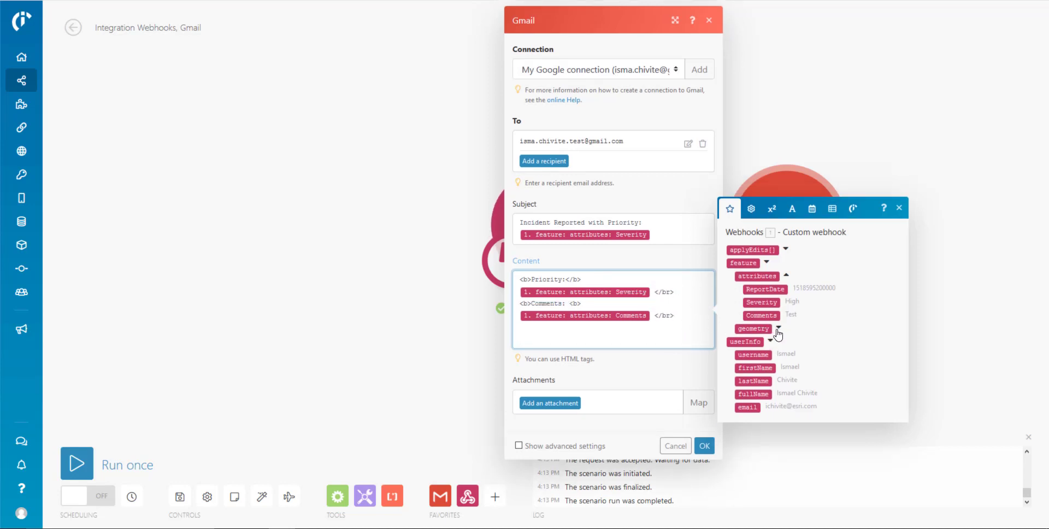
Append the submitter's firstName and lastName fields to the email body.
click(778, 328)
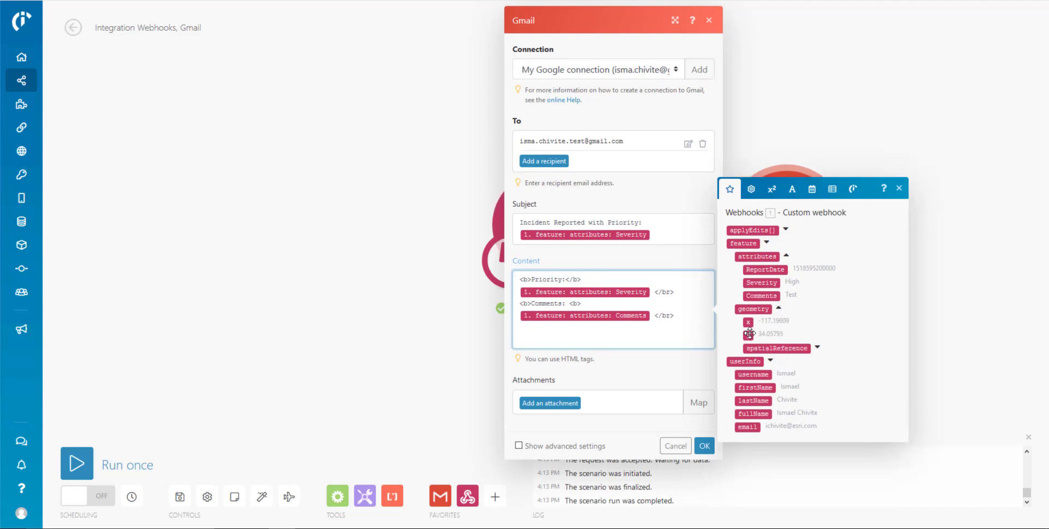
drag(749, 333, 599, 356)
click(755, 389)
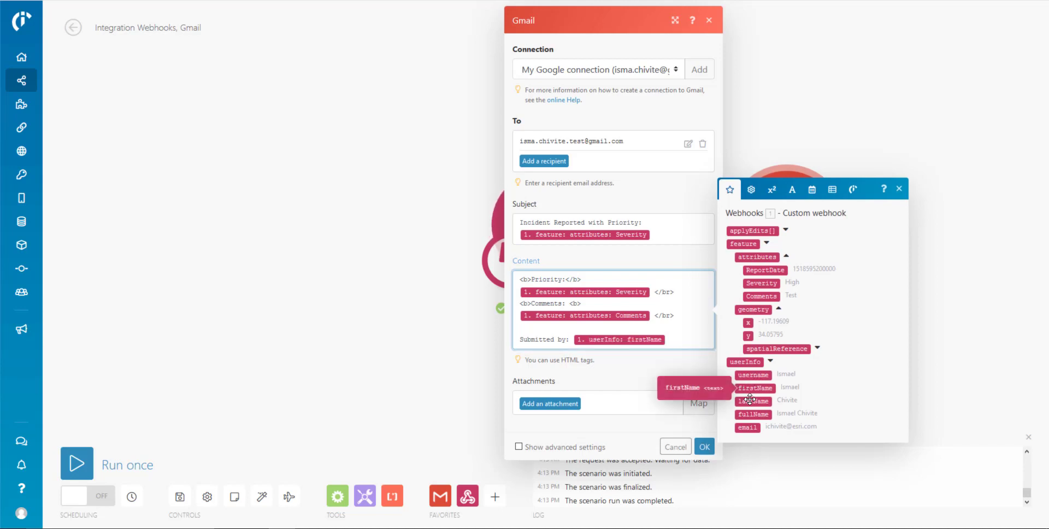
click(750, 401)
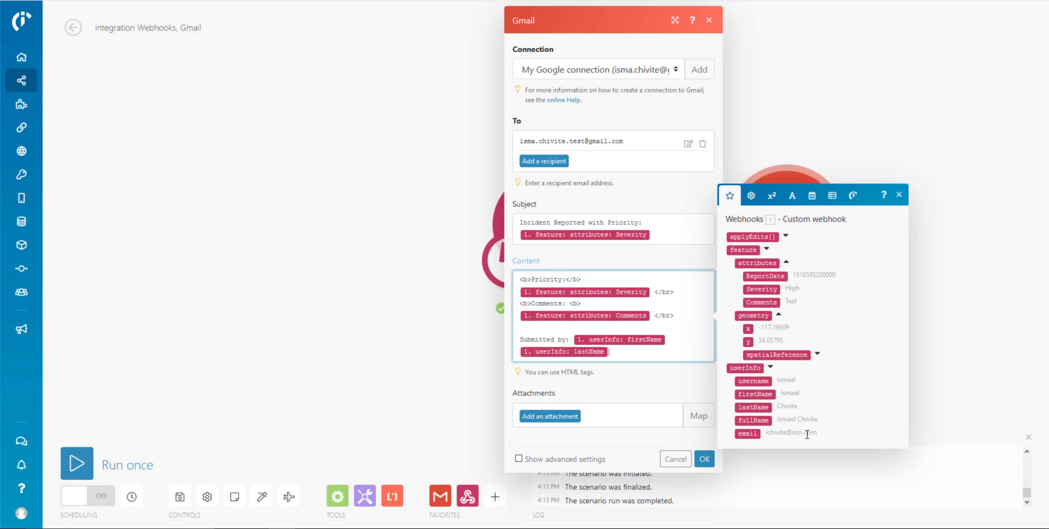
Confirm the Gmail email settings and run the scenario once to await data.
click(679, 393)
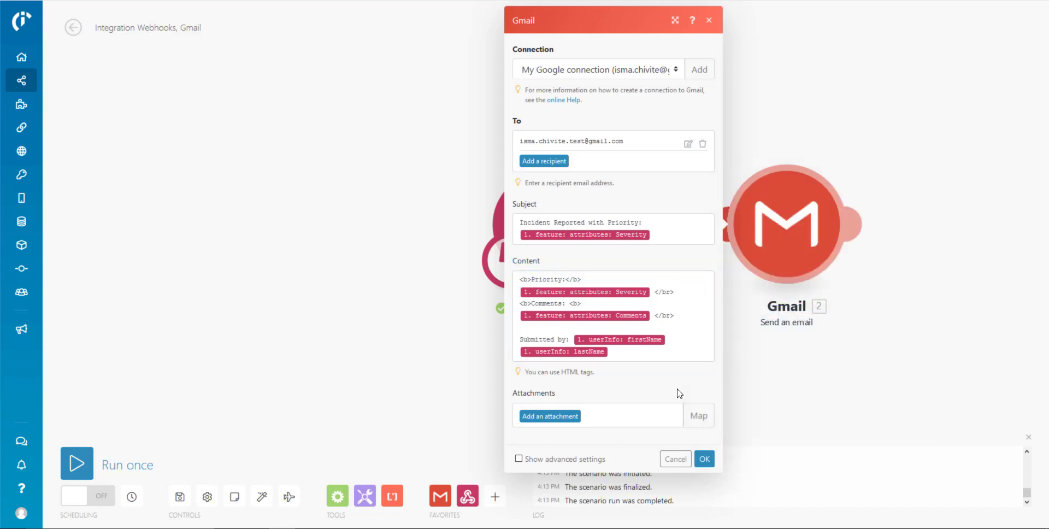
click(704, 458)
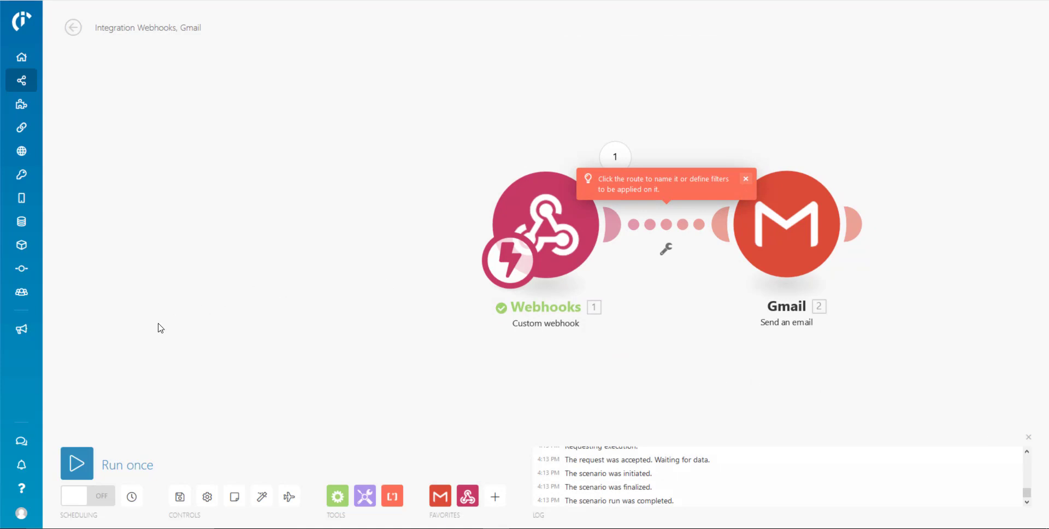
click(88, 468)
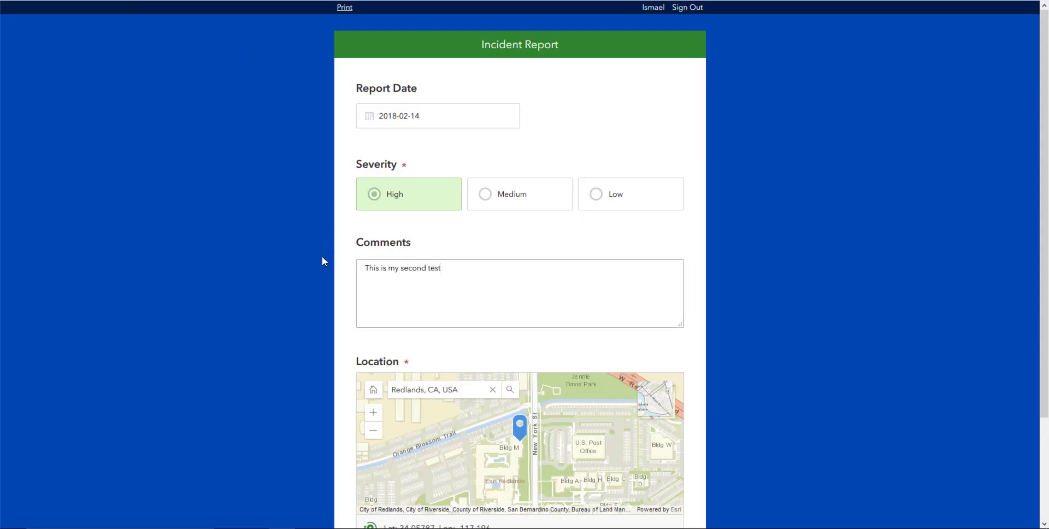
Submit a second High-severity Survey123 report commenting 'This is my second test', then return to Integromat.
drag(451, 267, 343, 265)
click(843, 326)
scroll(914, 328, down, 3)
click(507, 449)
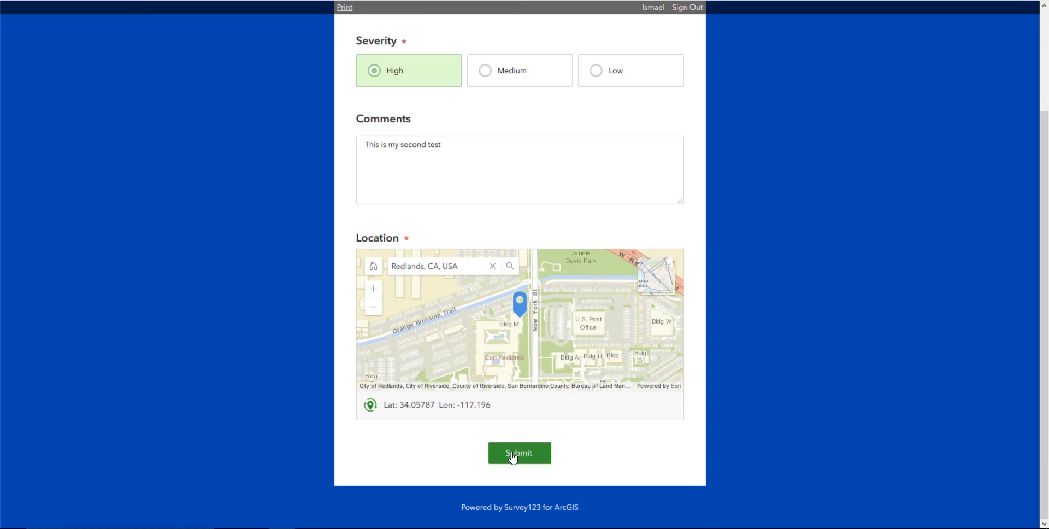
key(alt+Tab)
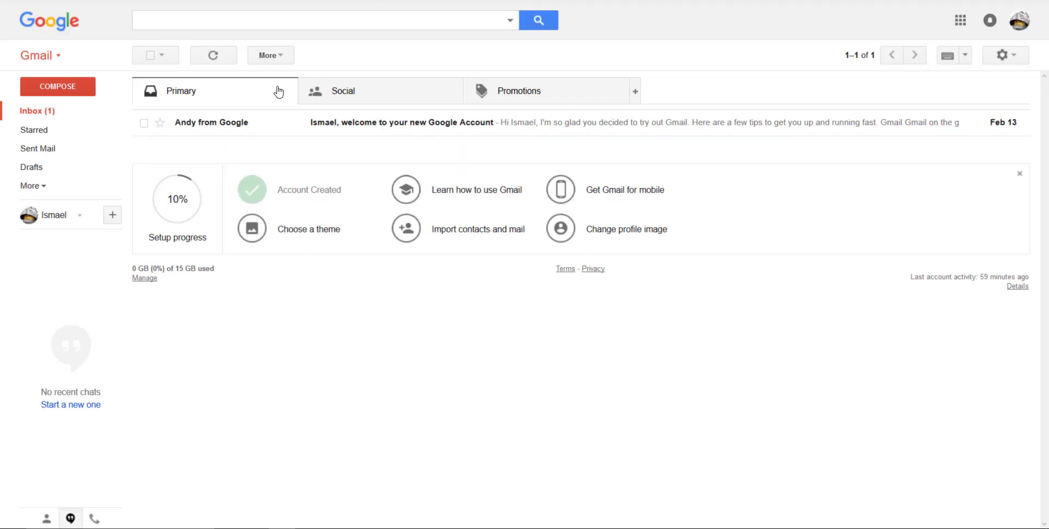
Refresh the Gmail inbox and read the 'Incident Reported with Priority: High' email's second-test comment.
click(25, 112)
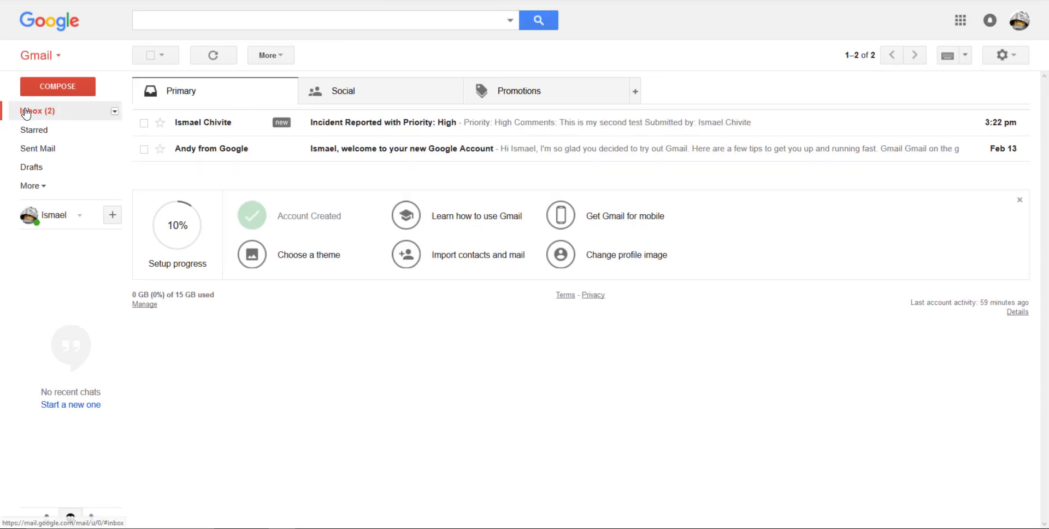
click(384, 126)
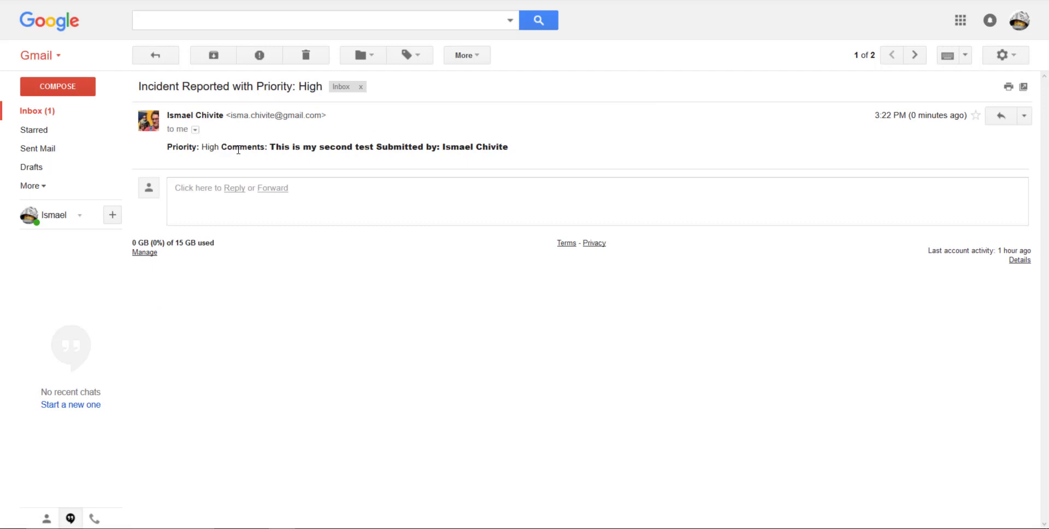
drag(294, 148, 445, 148)
click(413, 148)
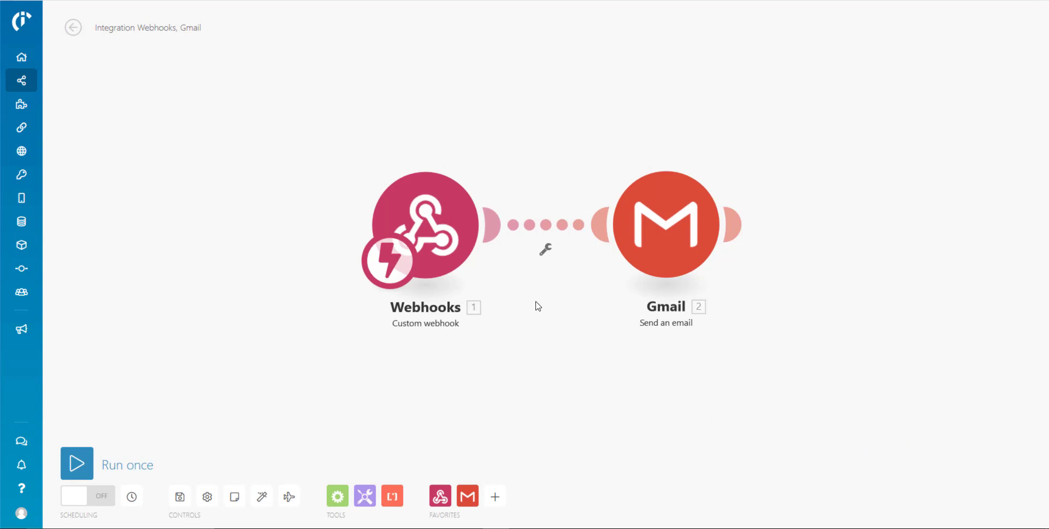
Put an 'If High Severity' filter on the Webhooks-to-Gmail link requiring Severity equal to High.
click(545, 255)
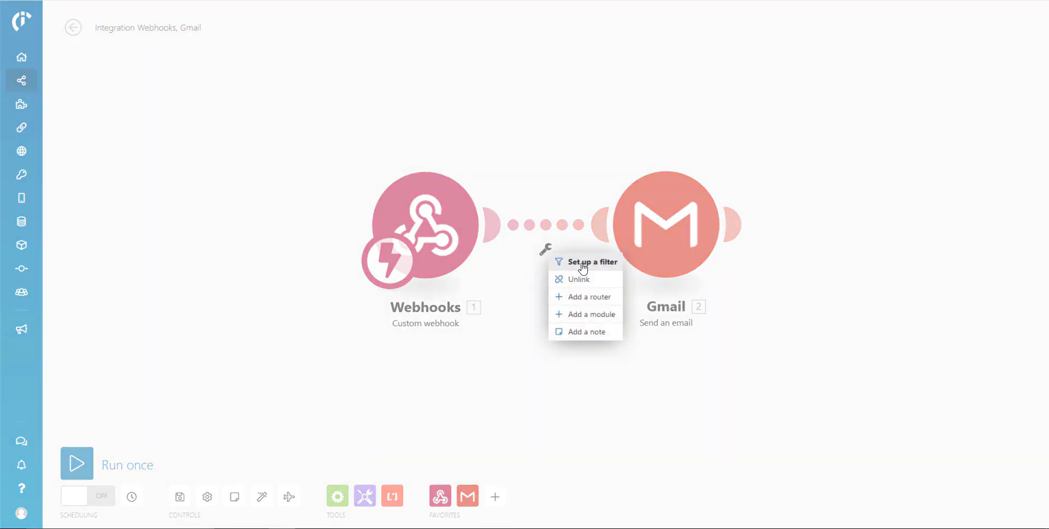
click(580, 263)
click(609, 174)
text(If High Severity)
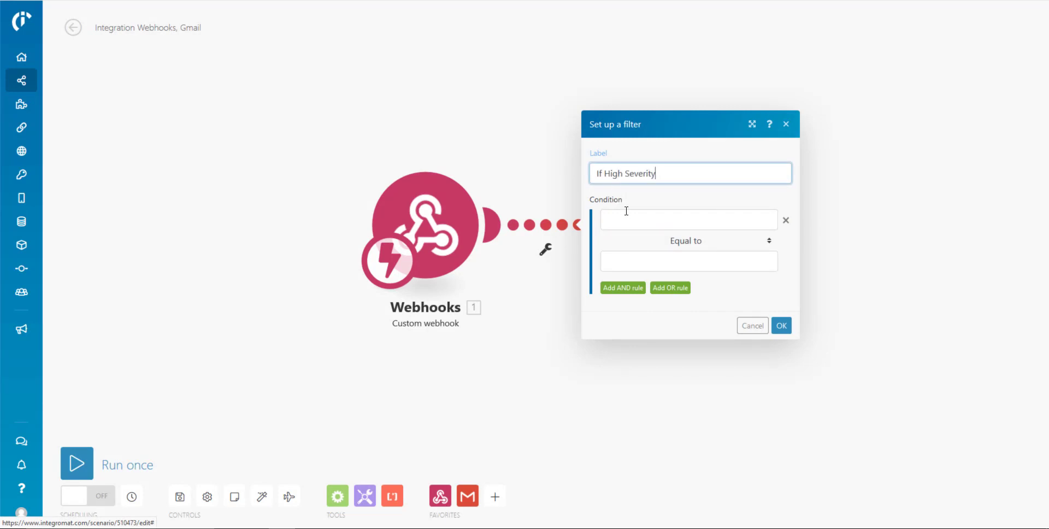
click(630, 219)
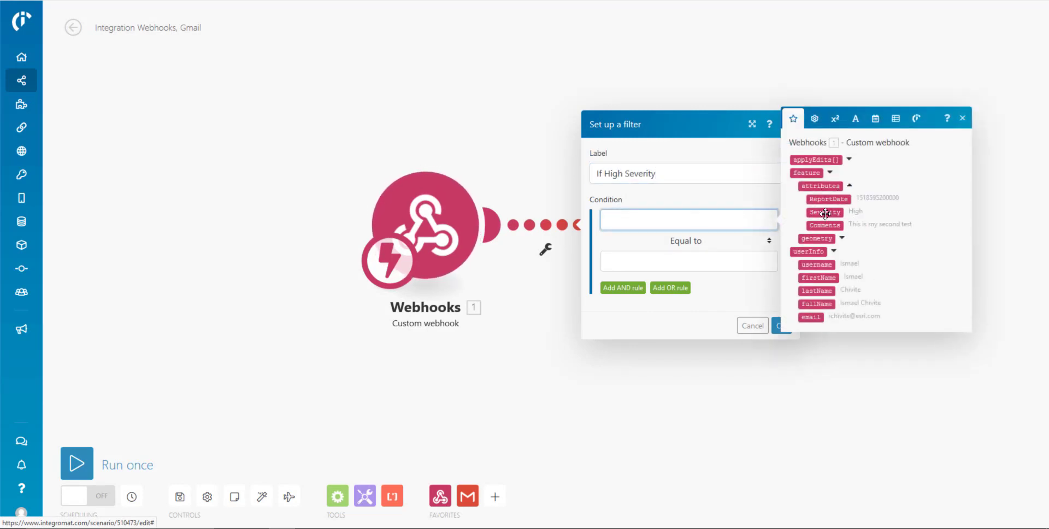
click(825, 212)
click(667, 260)
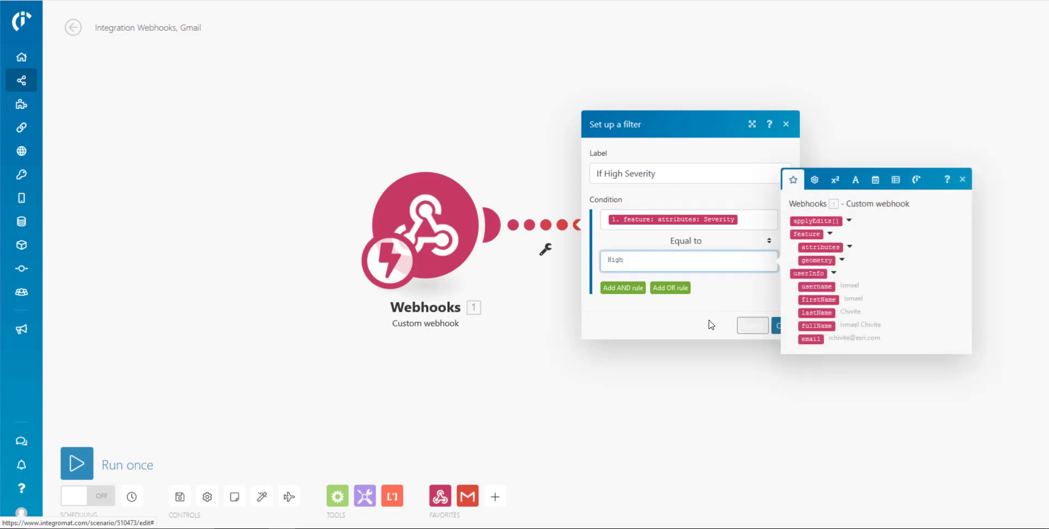
click(778, 326)
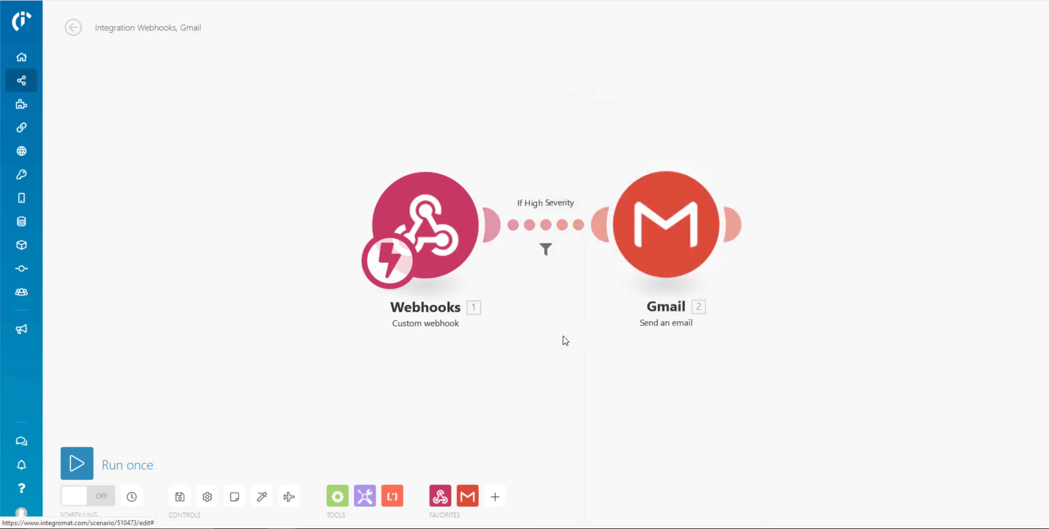
click(337, 495)
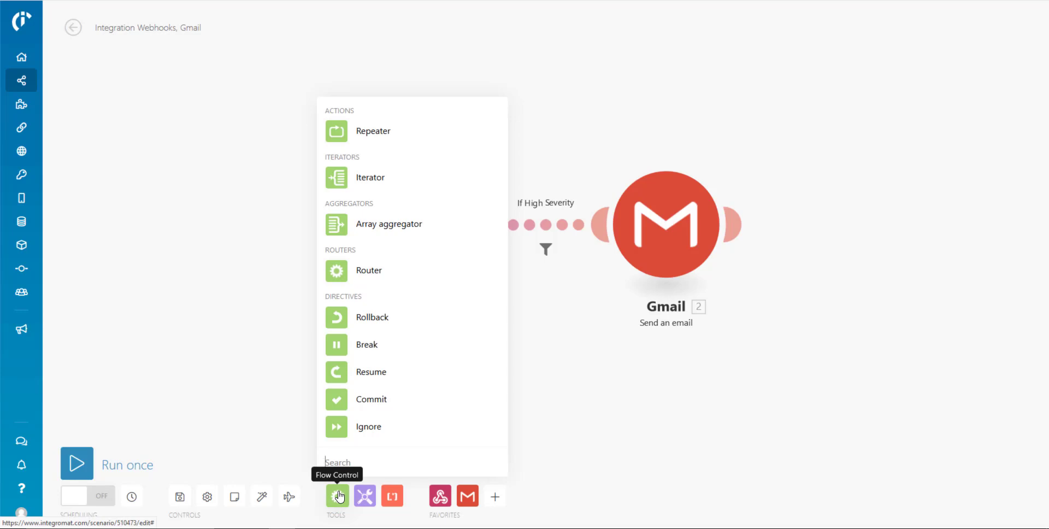
click(493, 500)
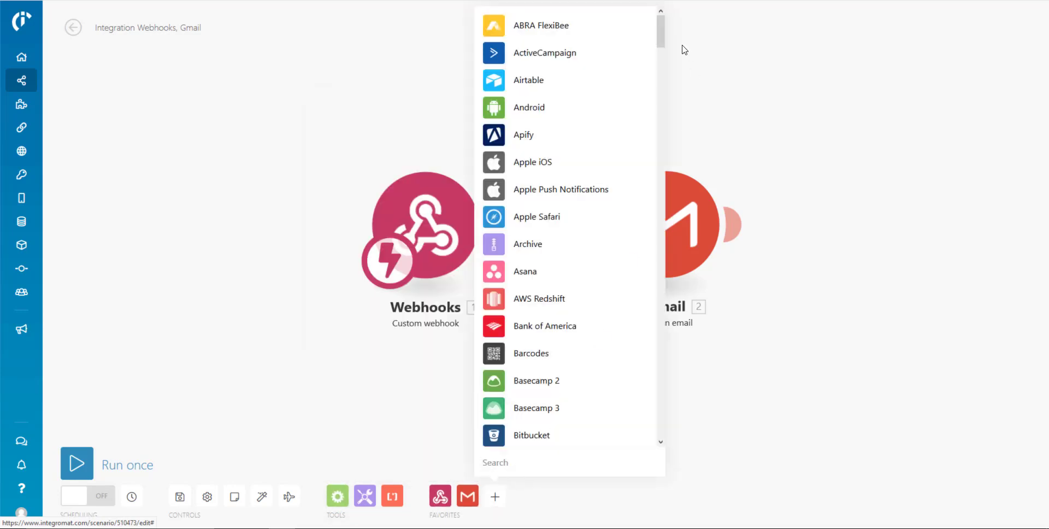
drag(660, 35, 656, 171)
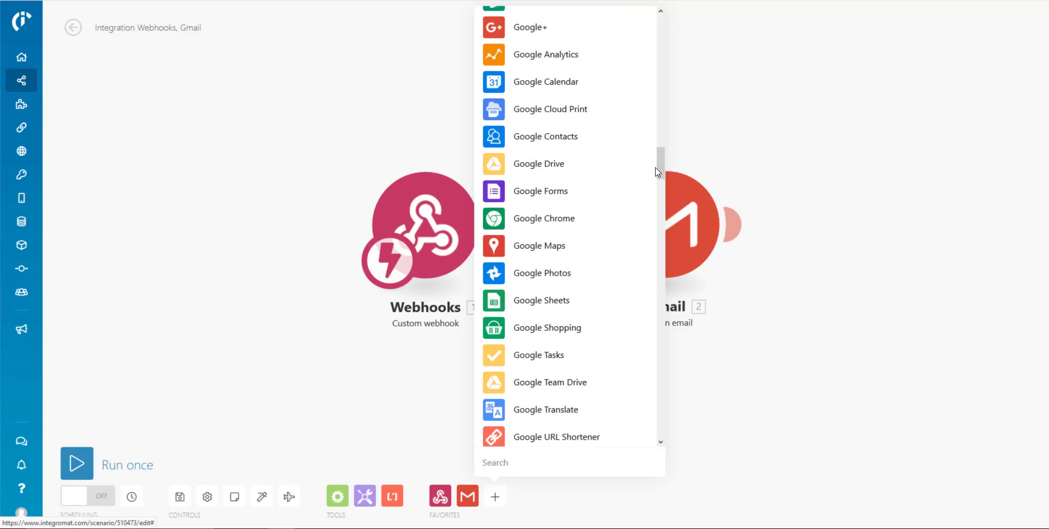
drag(658, 168, 657, 249)
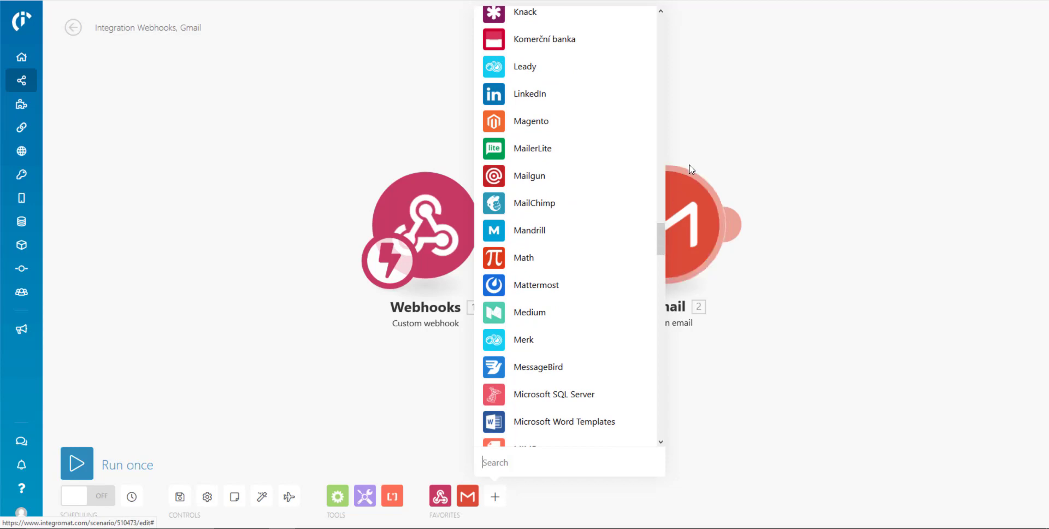
click(700, 128)
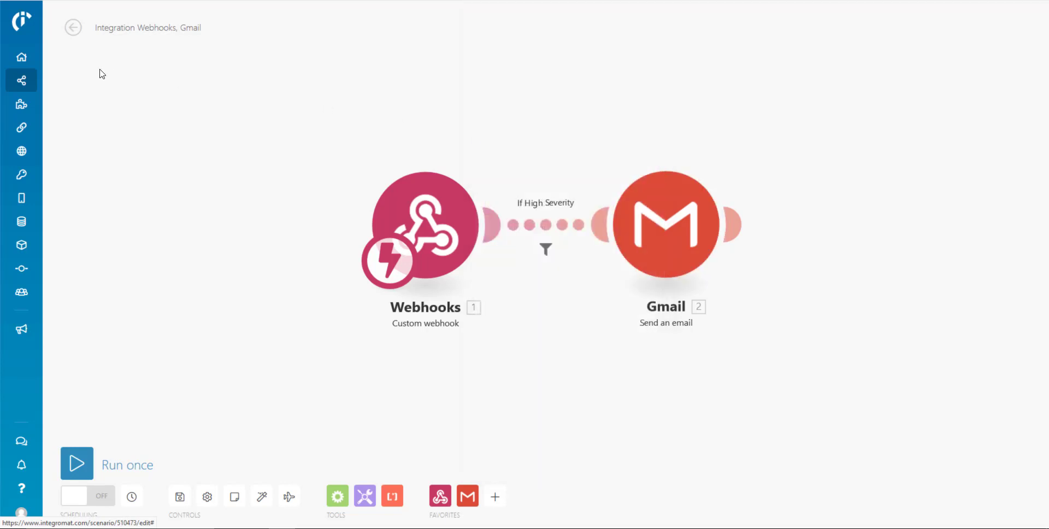
mouse_move(25, 64)
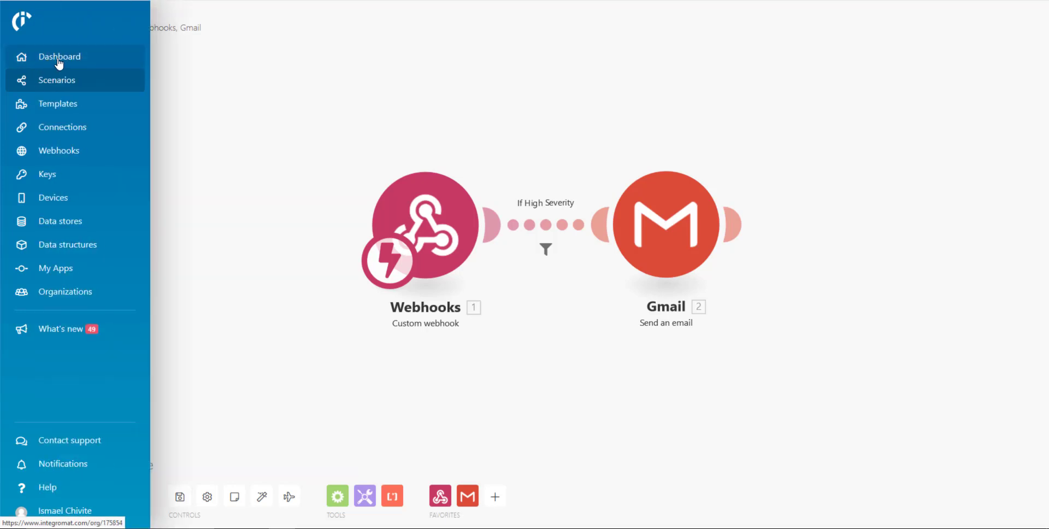
Stay in the editor, go back to the scenario overview, and save the filter changes.
click(60, 83)
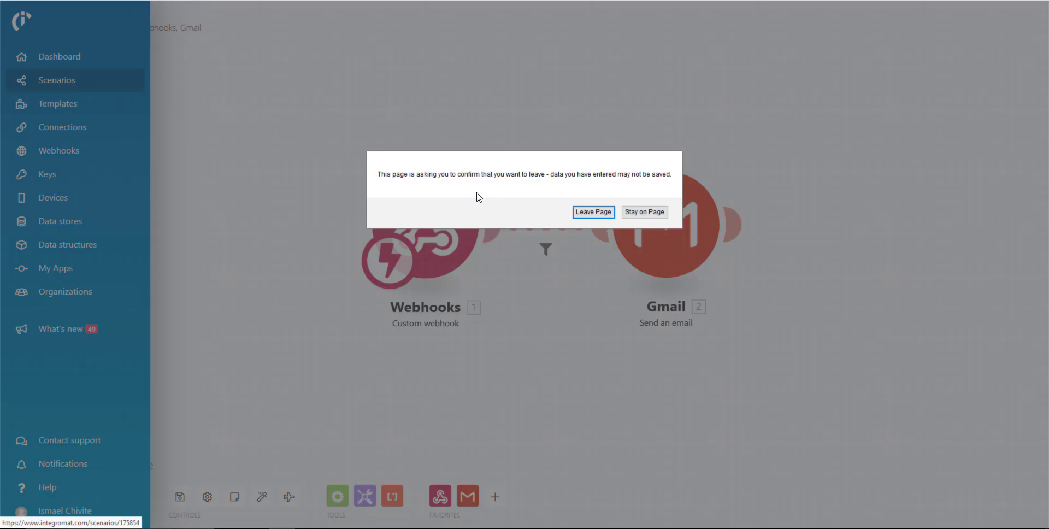
click(652, 214)
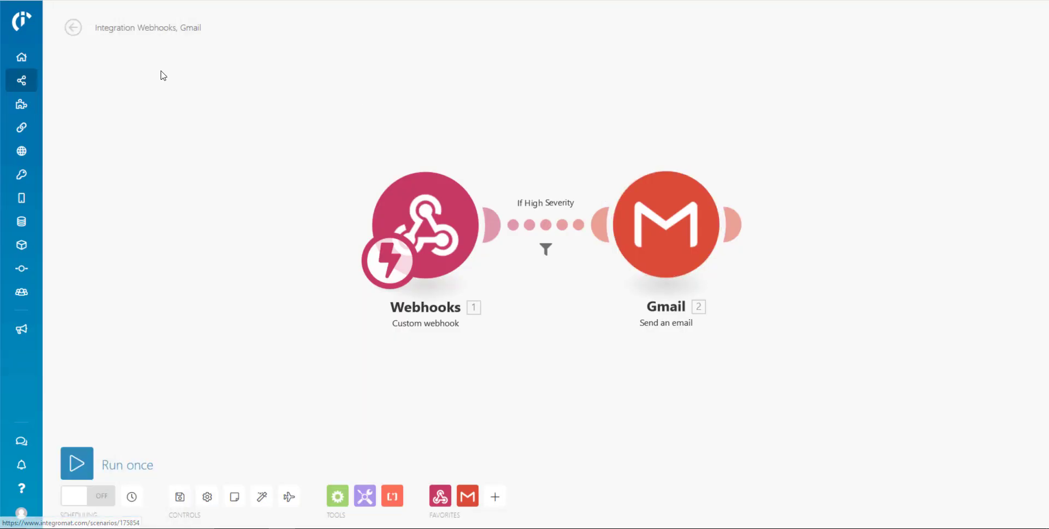
click(73, 27)
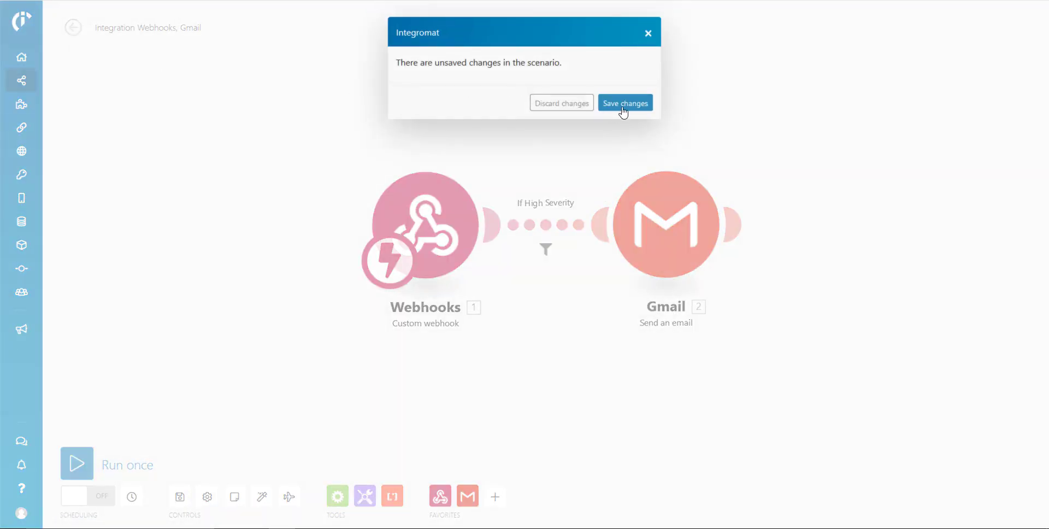
click(625, 106)
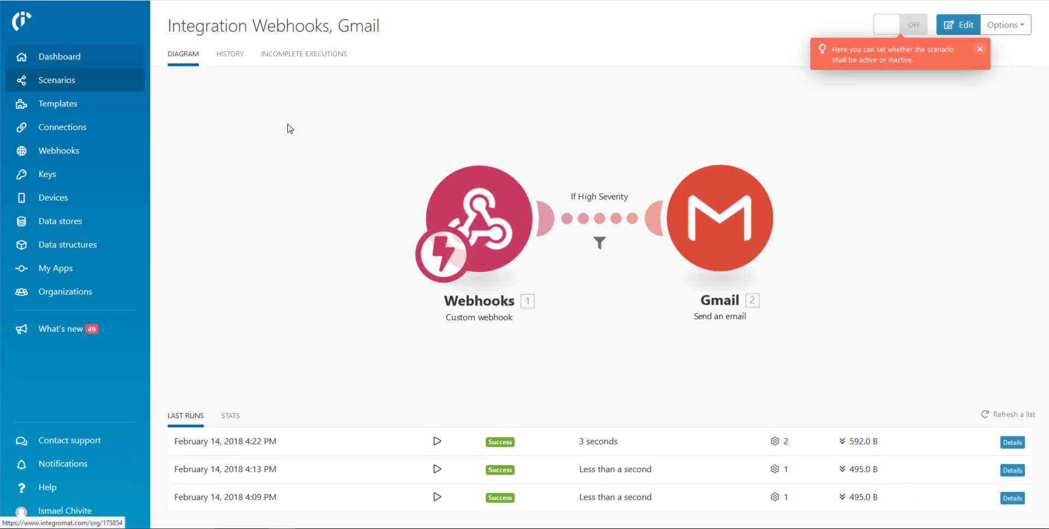
Switch the Webhooks-to-Gmail scenario ON and view it on the My Lab dashboard.
click(911, 28)
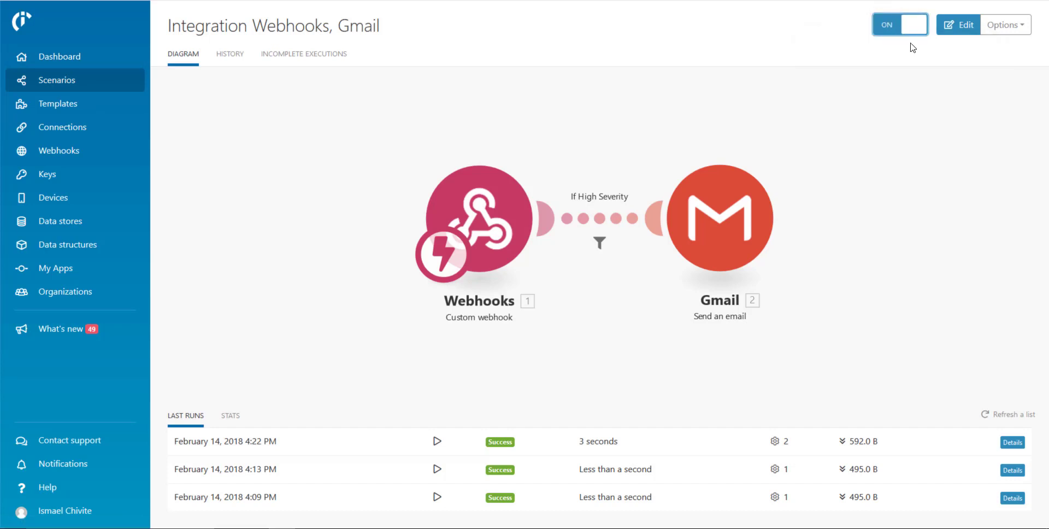
click(55, 63)
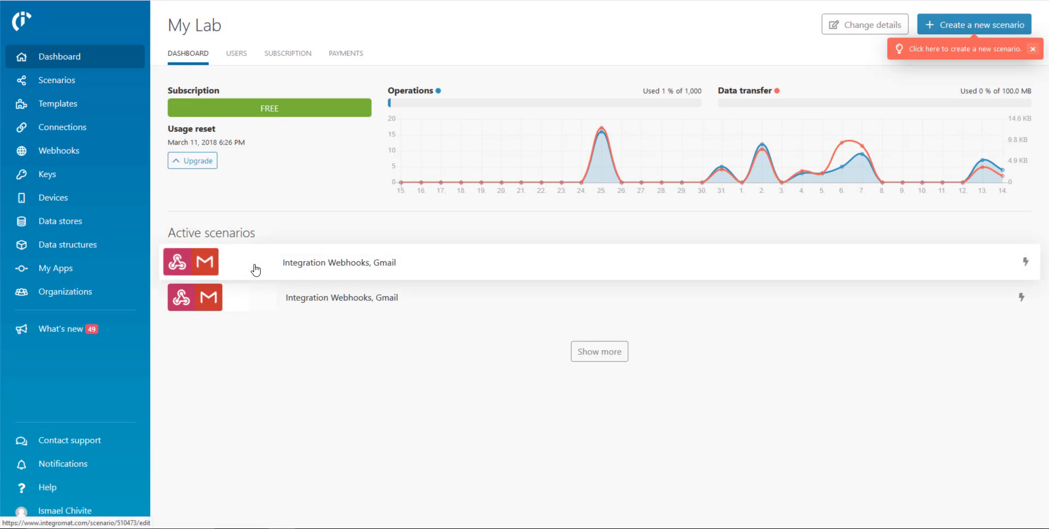